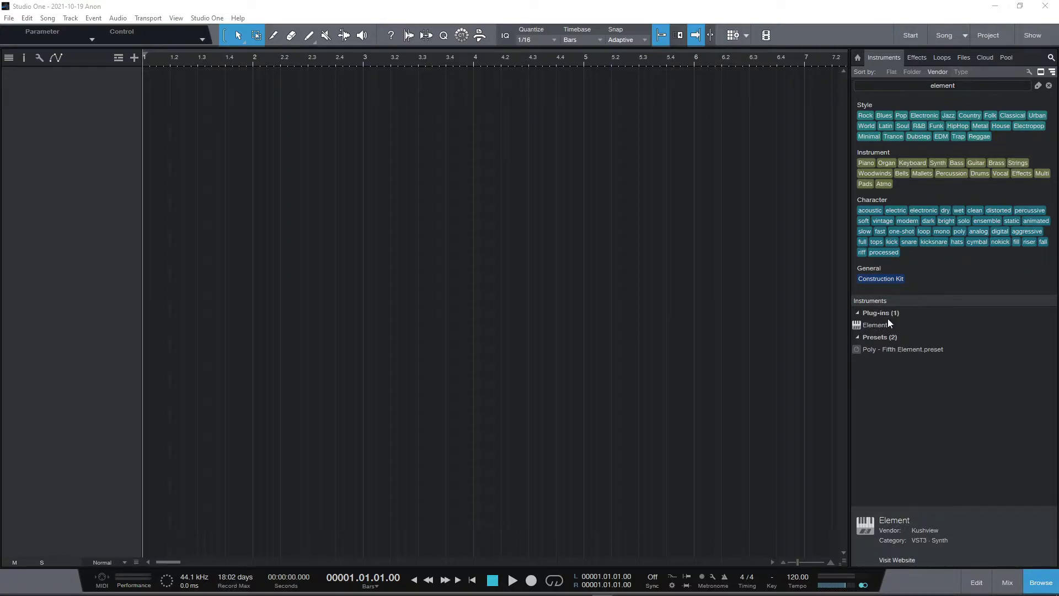
Step: Create an Element instrument track from the Browser and enlarge its editor window
{"action": "left_click", "coordinate": [876, 326]}
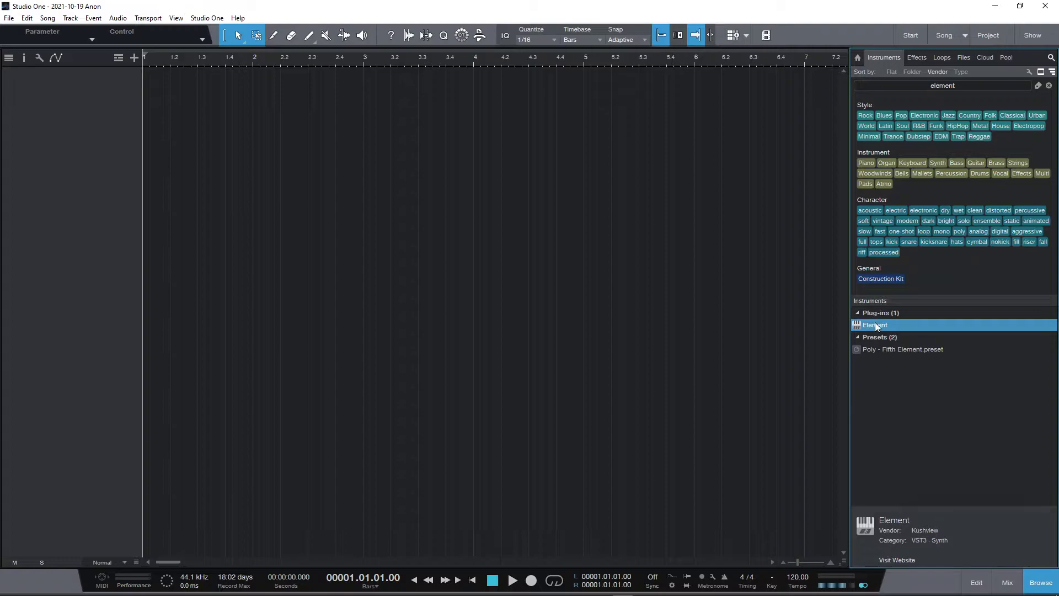
{"action": "left_click_drag", "start_coordinate": [874, 324], "coordinate": [122, 122]}
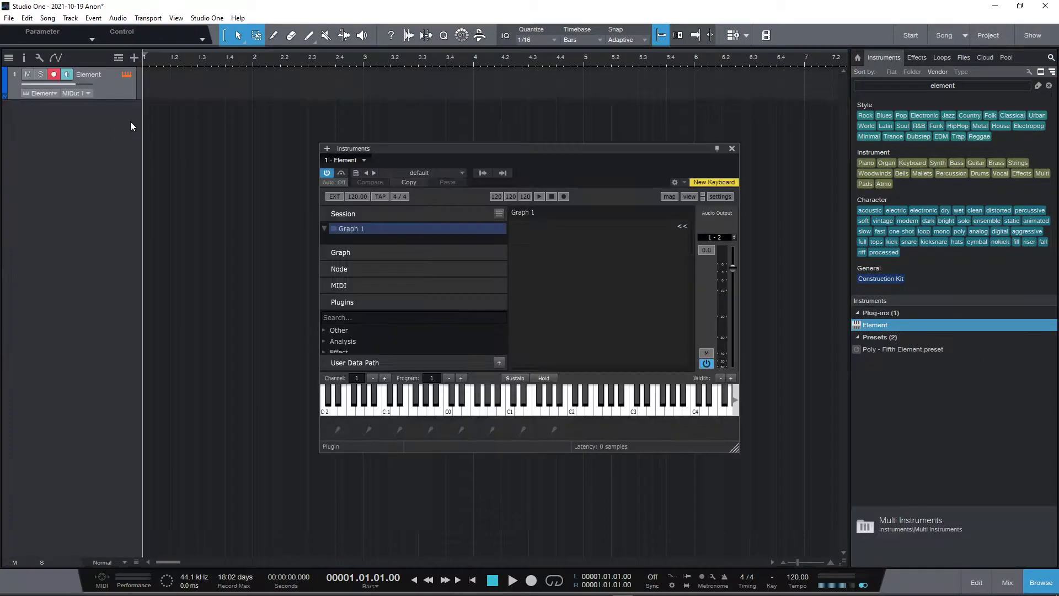
{"action": "left_click_drag", "start_coordinate": [537, 151], "coordinate": [408, 72]}
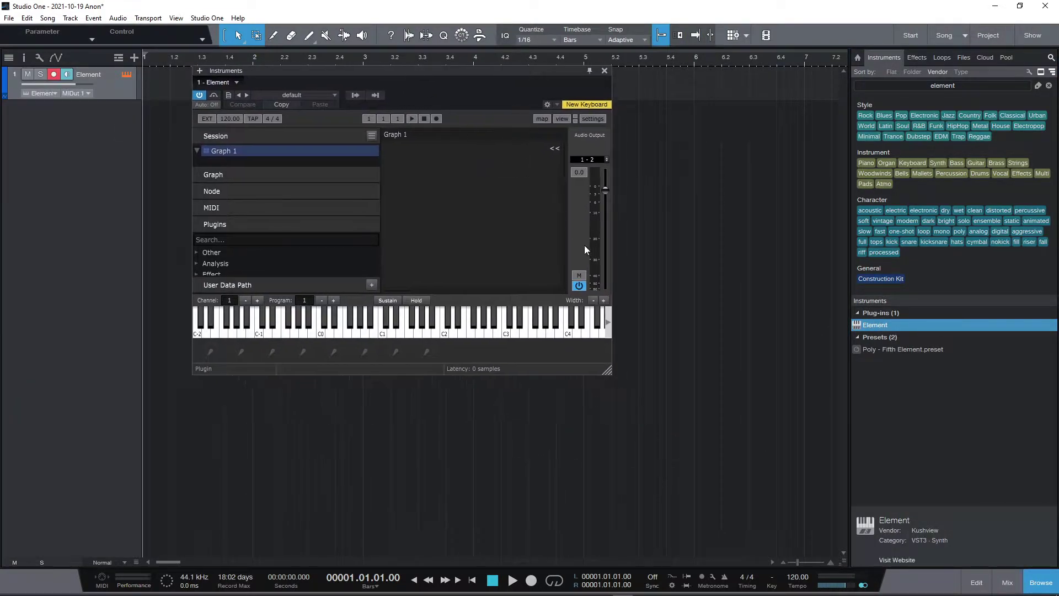
{"action": "left_click_drag", "start_coordinate": [607, 371], "coordinate": [856, 521]}
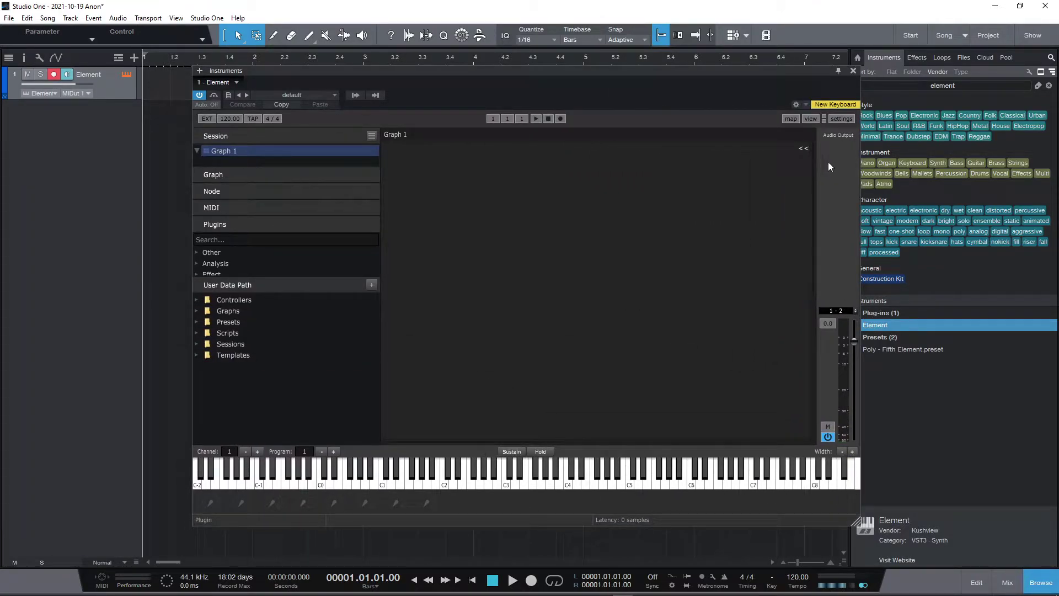
Step: View Element's Plugin Manager list of scanned plugins, then close it to return to the graph
{"action": "left_click", "coordinate": [839, 118]}
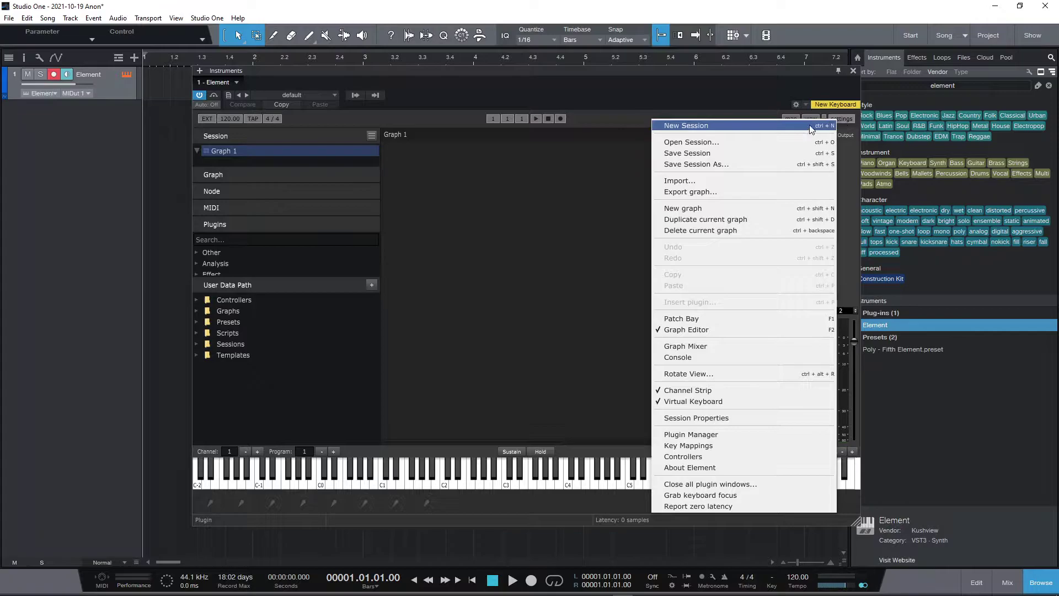
{"action": "left_click", "coordinate": [668, 434]}
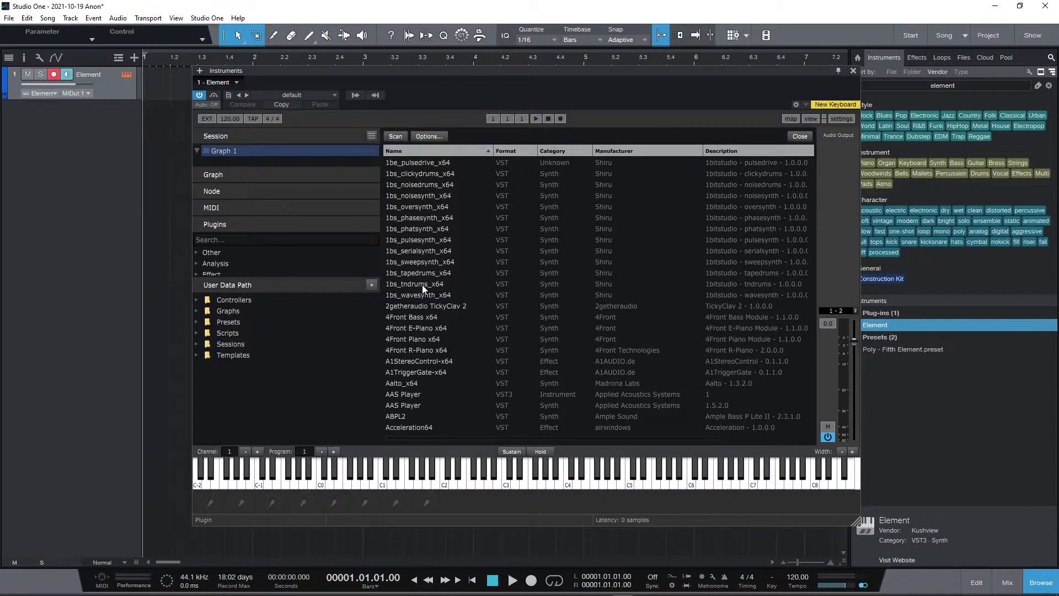
{"action": "left_click", "coordinate": [797, 137]}
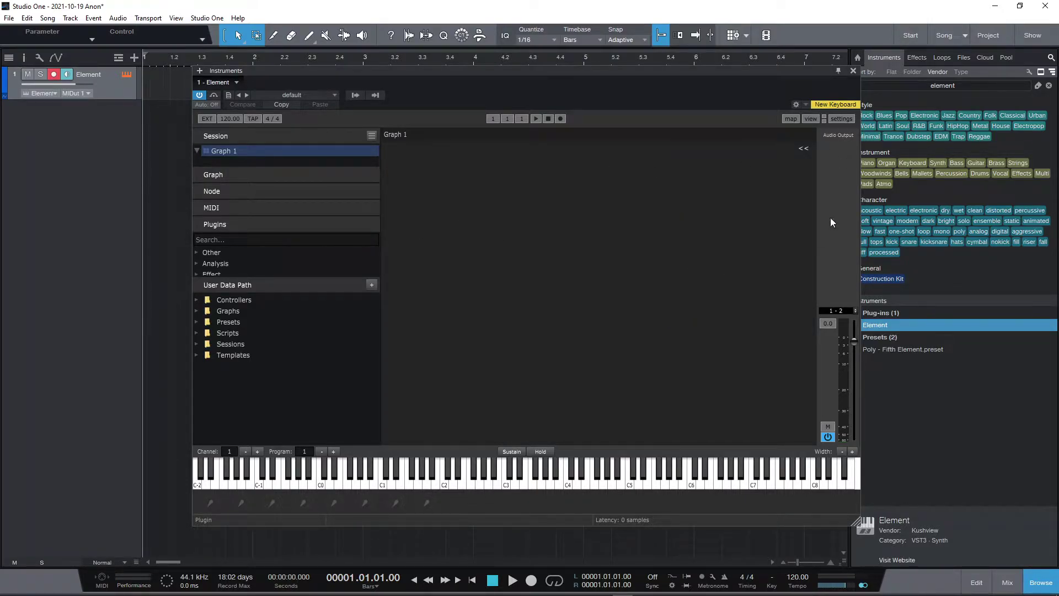
Step: Toggle the graph's input/output nodes and enlarge the Element editor to reveal all nodes
{"action": "left_click", "coordinate": [809, 119]}
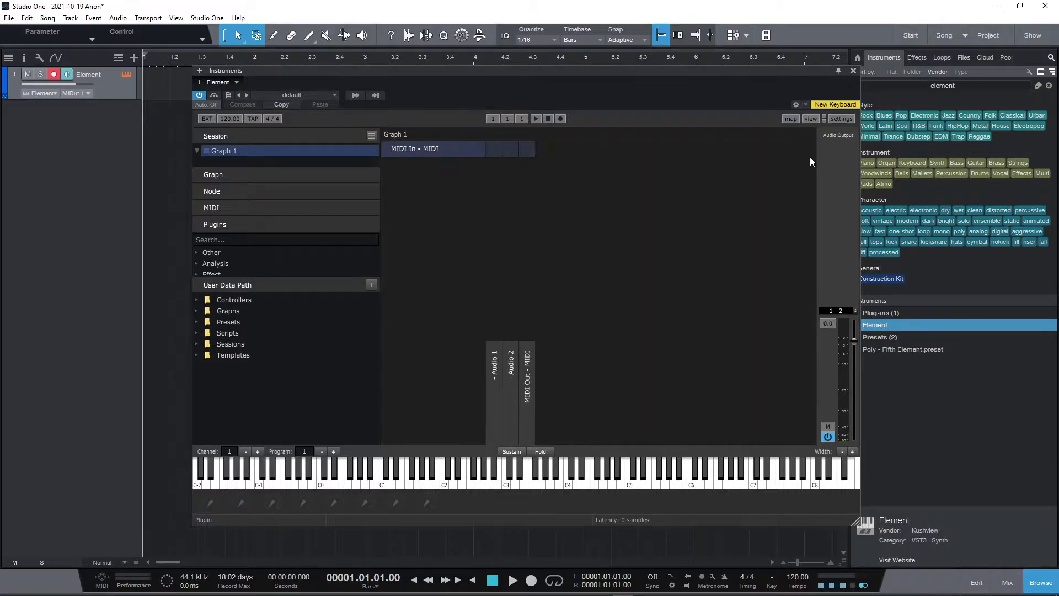
{"action": "left_click", "coordinate": [815, 122]}
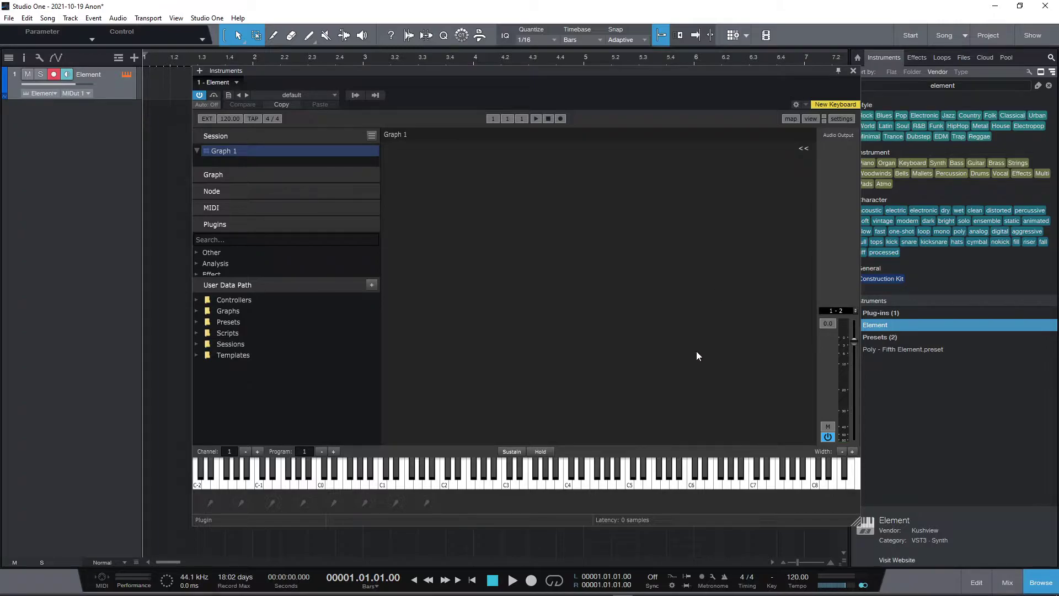
{"action": "left_click_drag", "start_coordinate": [856, 521], "coordinate": [1040, 593]}
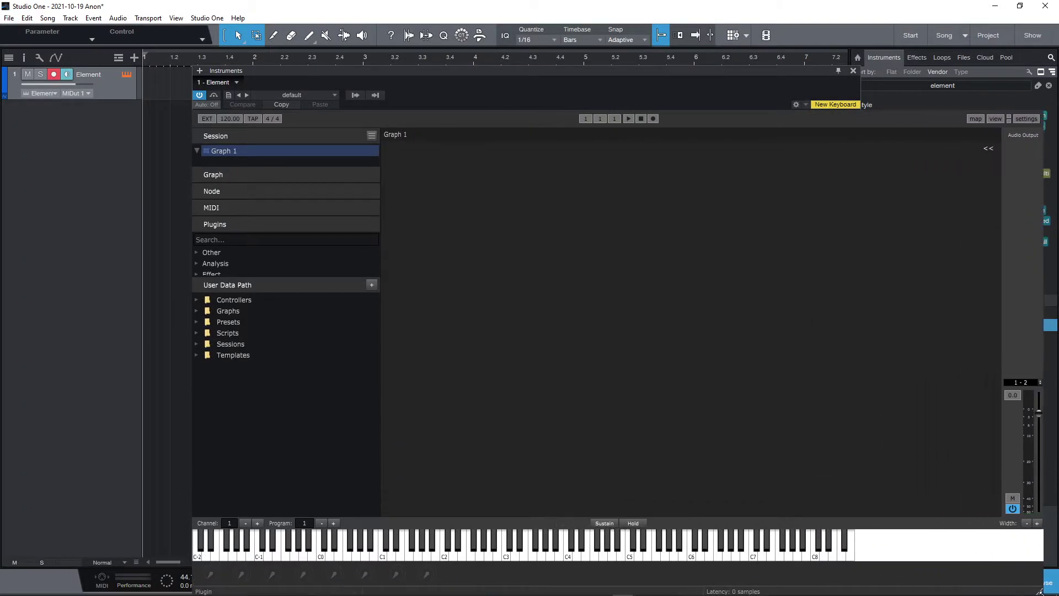
{"action": "left_click_drag", "start_coordinate": [743, 79], "coordinate": [605, 38]}
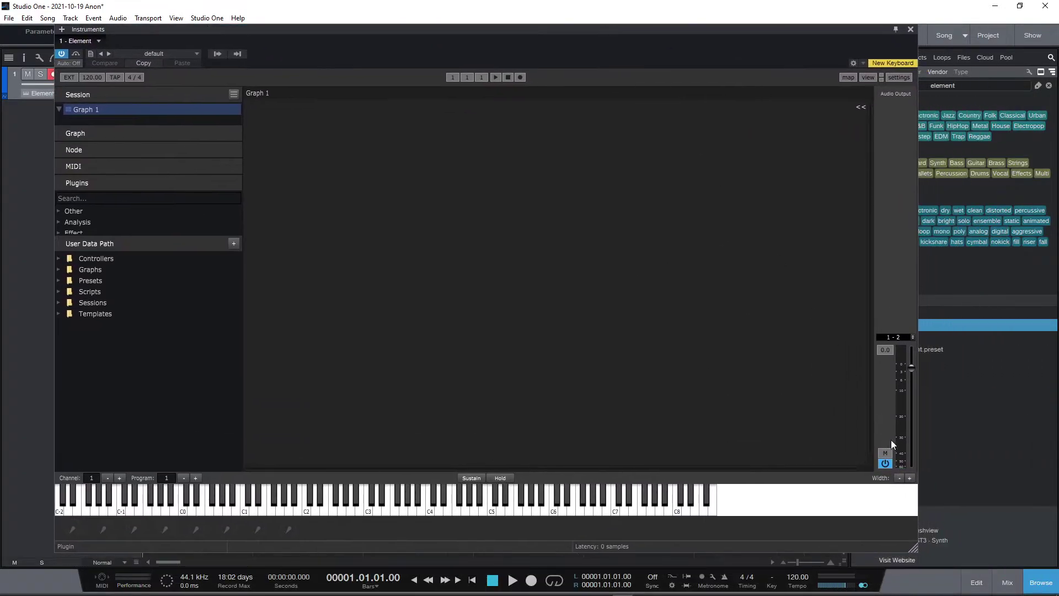
{"action": "left_click_drag", "start_coordinate": [914, 550], "coordinate": [1035, 594]}
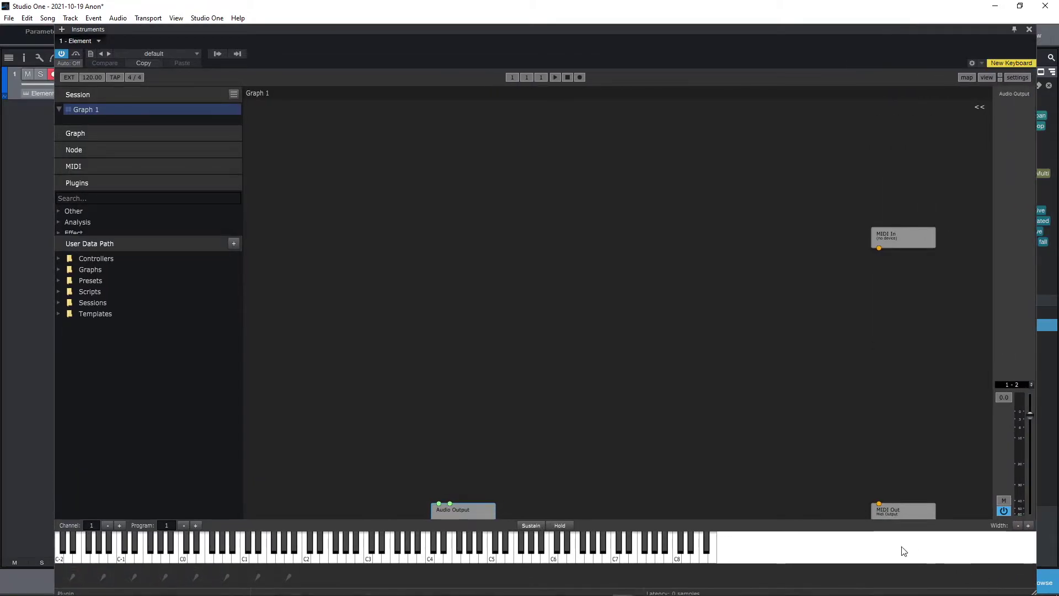
Step: Move Audio Output and MIDI In toward the graph centre, then shrink the editor
{"action": "left_click_drag", "start_coordinate": [465, 509], "coordinate": [465, 391]}
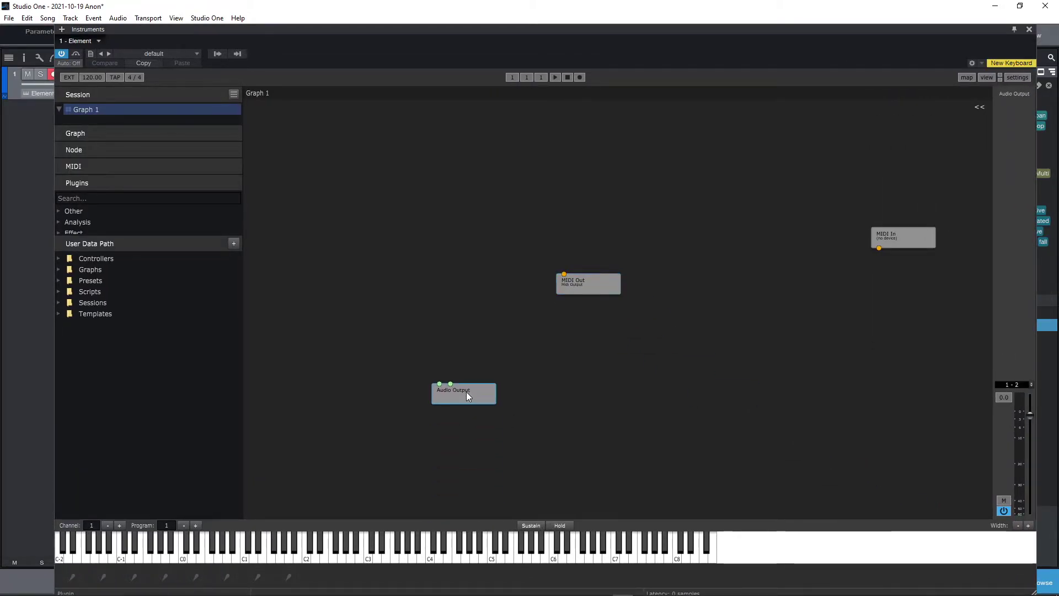
{"action": "mouse_move", "coordinate": [884, 234]}
{"action": "left_mouse_down"}
{"action": "mouse_move", "coordinate": [636, 137]}
{"action": "mouse_move", "coordinate": [544, 173]}
{"action": "left_mouse_up"}
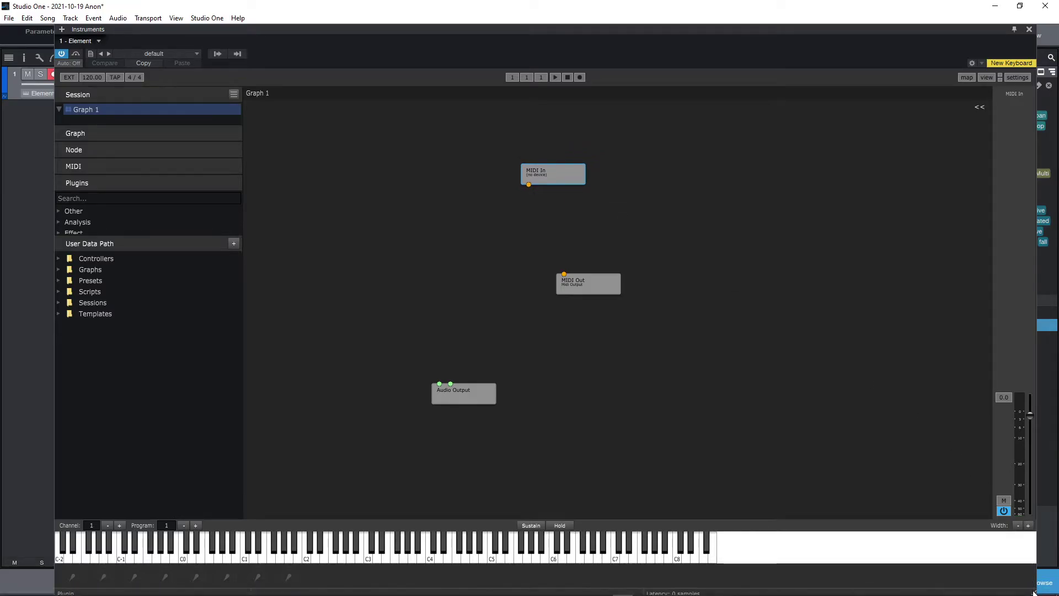
{"action": "mouse_move", "coordinate": [1034, 576]}
{"action": "left_mouse_down"}
{"action": "mouse_move", "coordinate": [619, 415]}
{"action": "mouse_move", "coordinate": [747, 523]}
{"action": "left_mouse_up"}
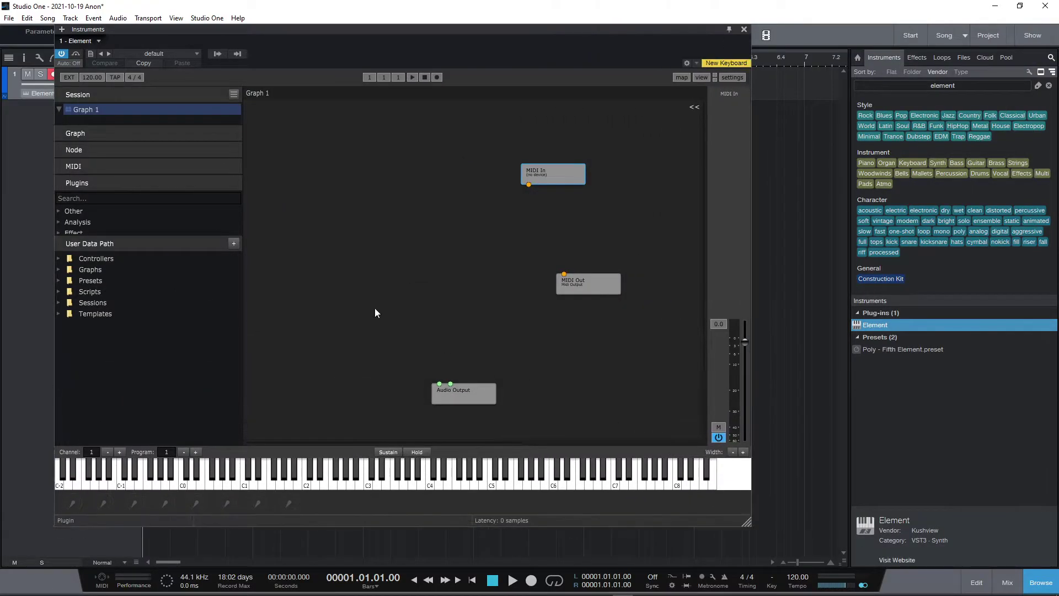
Step: Search plugins for 'fluid pitch' and add the Fluid Pitch VST3 as a graph node
{"action": "left_click", "coordinate": [84, 184]}
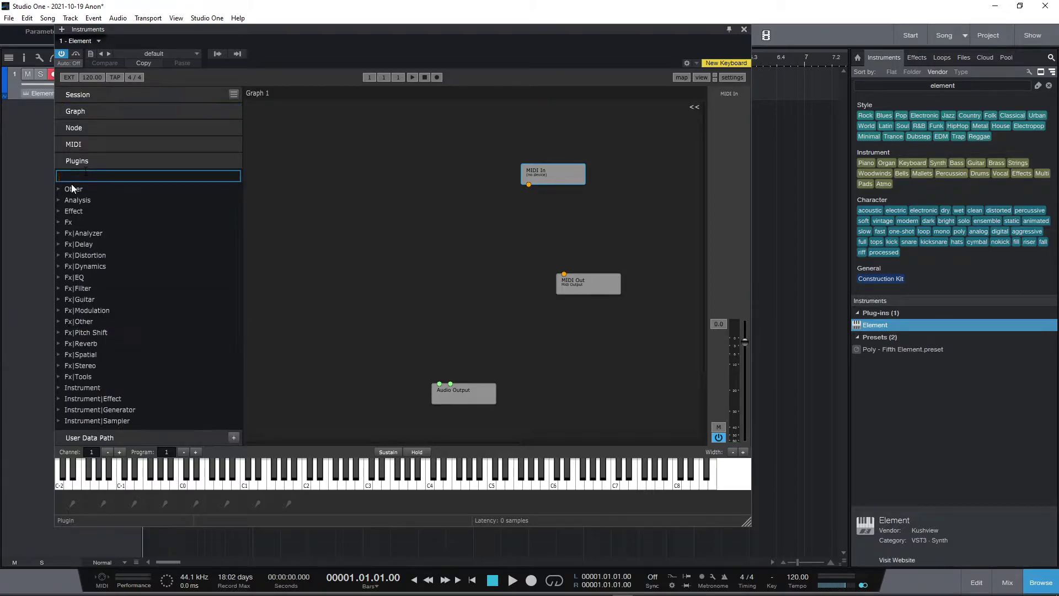
{"action": "type", "text": "fluid pi"}
{"action": "type", "text": "tch"}
{"action": "scroll", "coordinate": [103, 242], "scroll_direction": "down", "scroll_amount": 4}
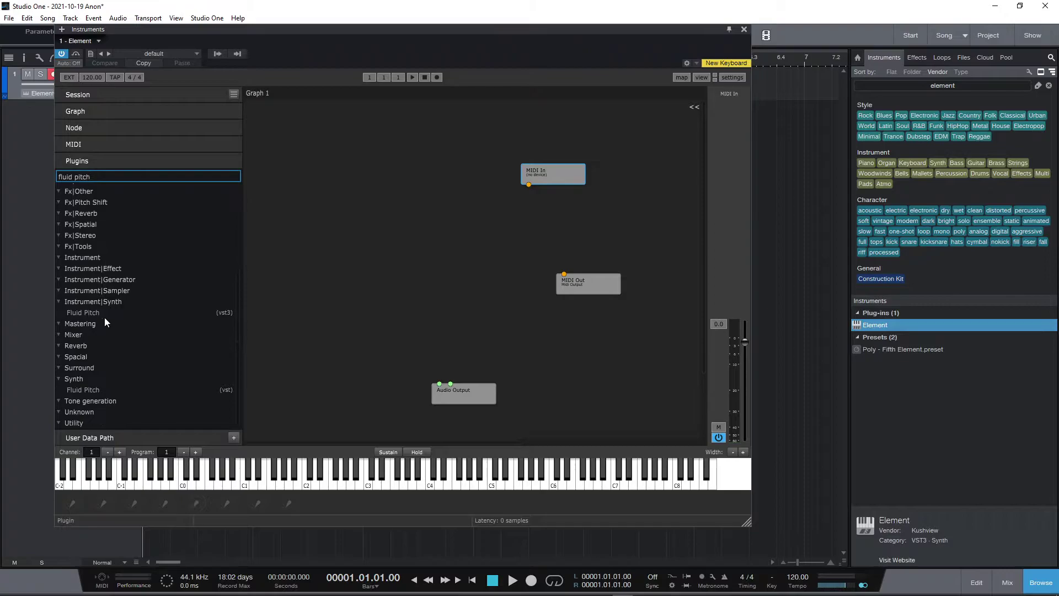
{"action": "left_click_drag", "start_coordinate": [75, 314], "coordinate": [224, 318]}
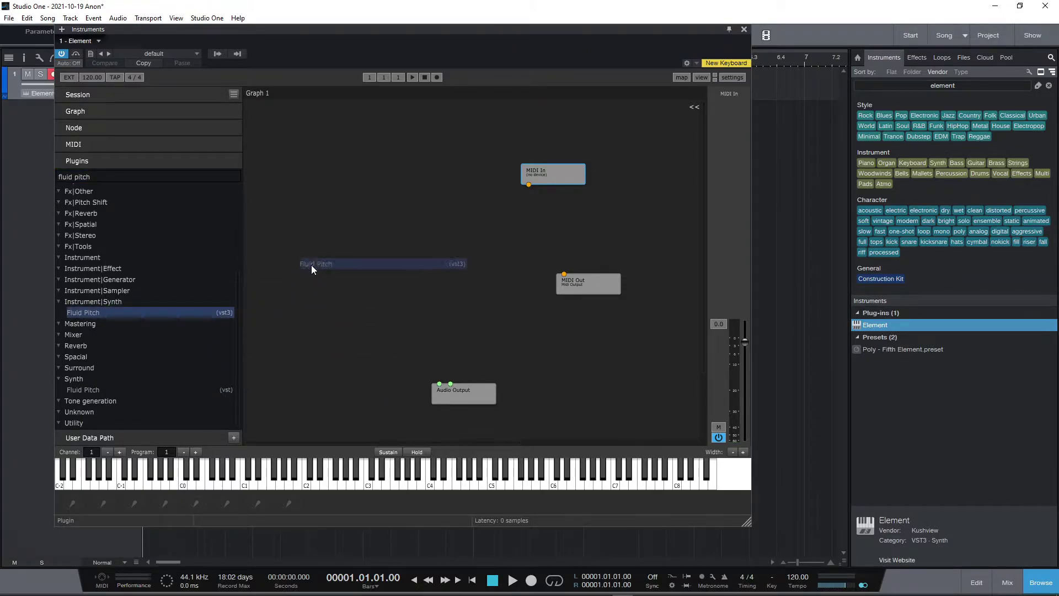
{"action": "left_click_drag", "start_coordinate": [223, 318], "coordinate": [311, 265]}
Step: Set Fluid Pitch's instrument bend range to 12 and move its editor aside
{"action": "left_click_drag", "start_coordinate": [403, 135], "coordinate": [467, 90]}
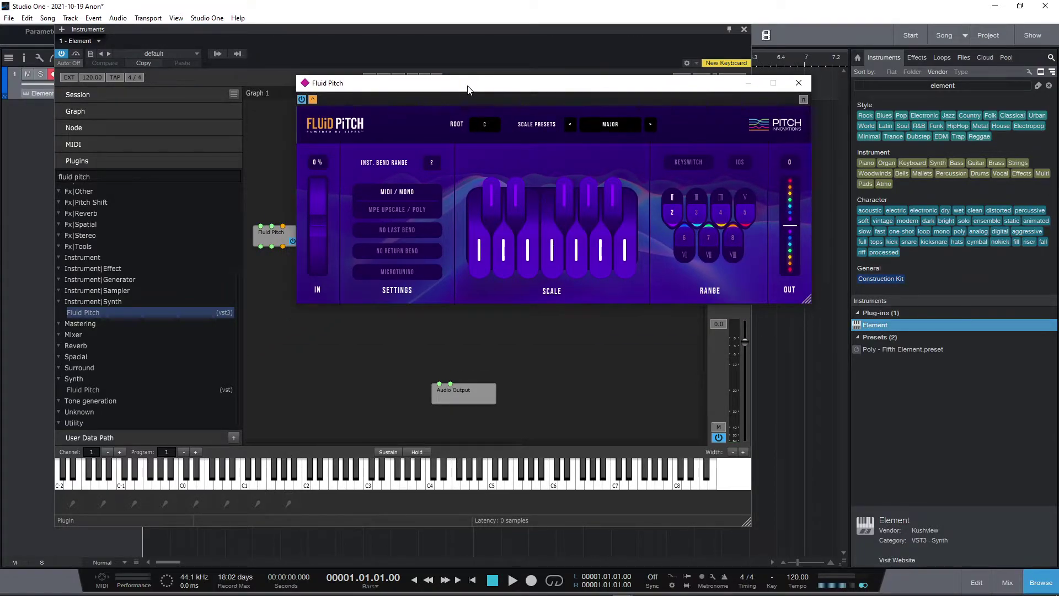
{"action": "left_click", "coordinate": [432, 162]}
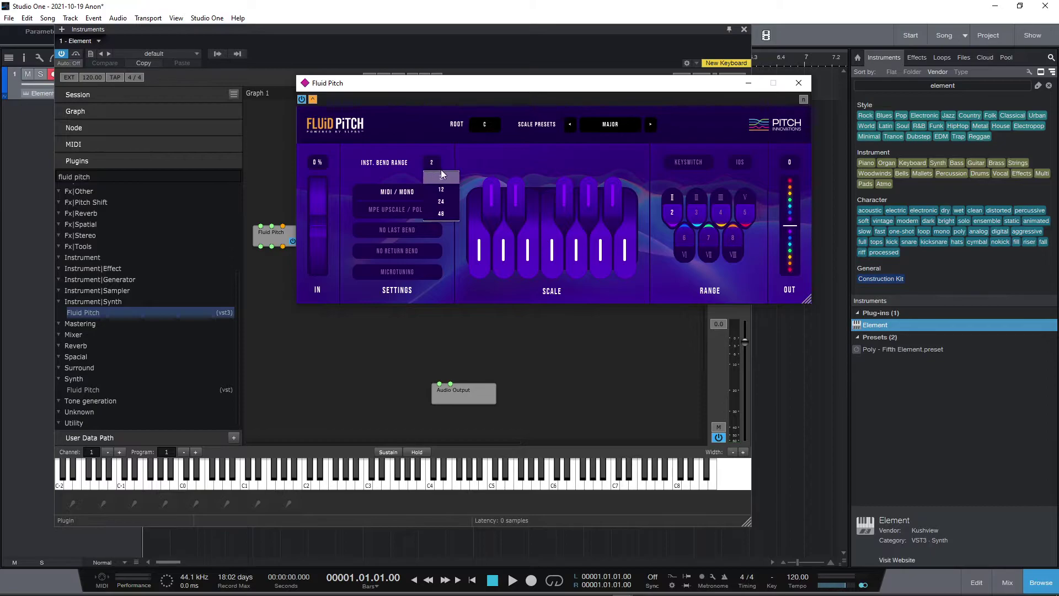
{"action": "left_click", "coordinate": [440, 193]}
{"action": "left_click_drag", "start_coordinate": [523, 89], "coordinate": [877, 73]}
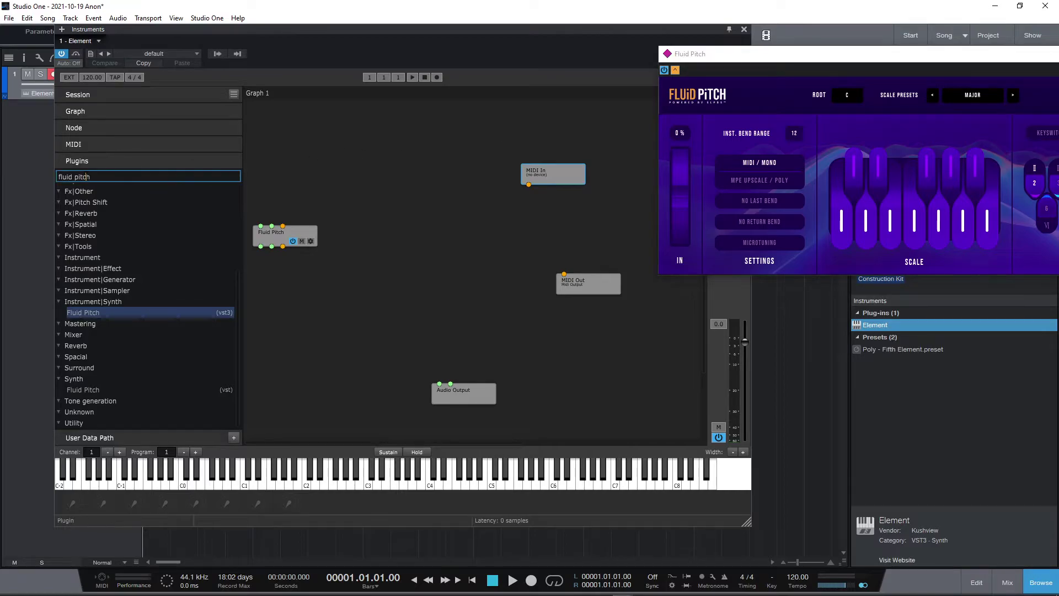
{"action": "left_click_drag", "start_coordinate": [90, 176], "coordinate": [59, 176]}
Step: Search for 'serum', add Serum_x64 to the graph, and dismiss its demo notice
{"action": "type", "text": "serum"}
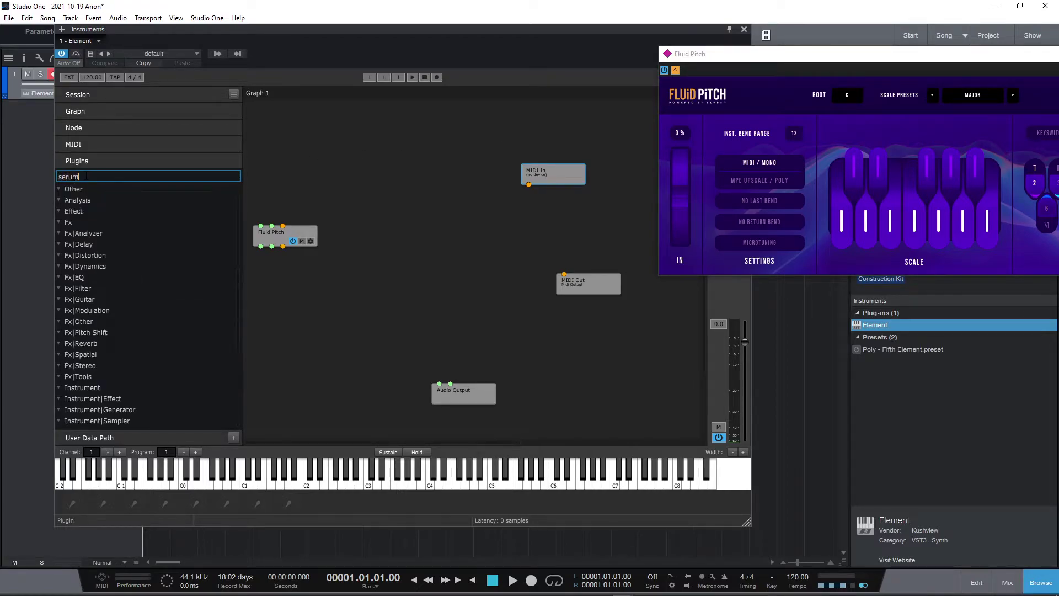
{"action": "scroll", "coordinate": [113, 274], "scroll_direction": "down", "scroll_amount": 4}
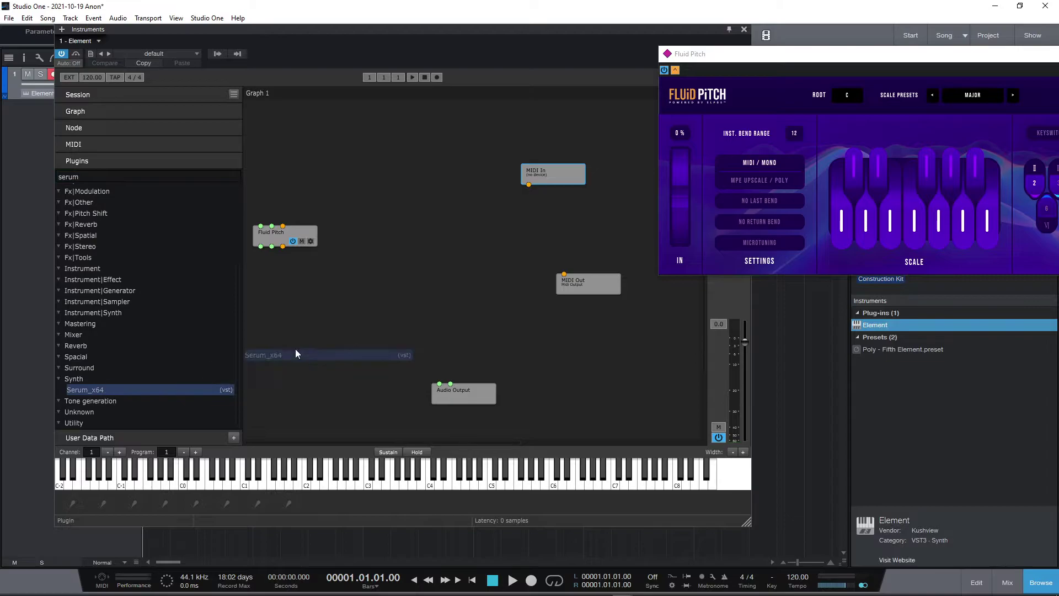
{"action": "left_click_drag", "start_coordinate": [89, 389], "coordinate": [343, 324]}
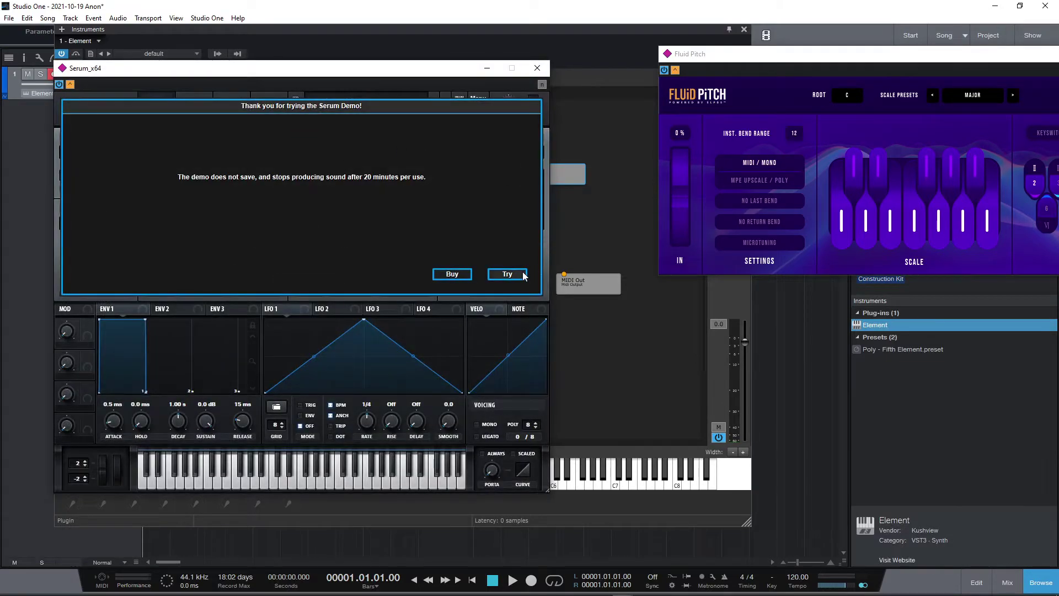
{"action": "left_click", "coordinate": [508, 274]}
Step: Set Serum's pitch-bend down range to -12
{"action": "left_click", "coordinate": [478, 99]}
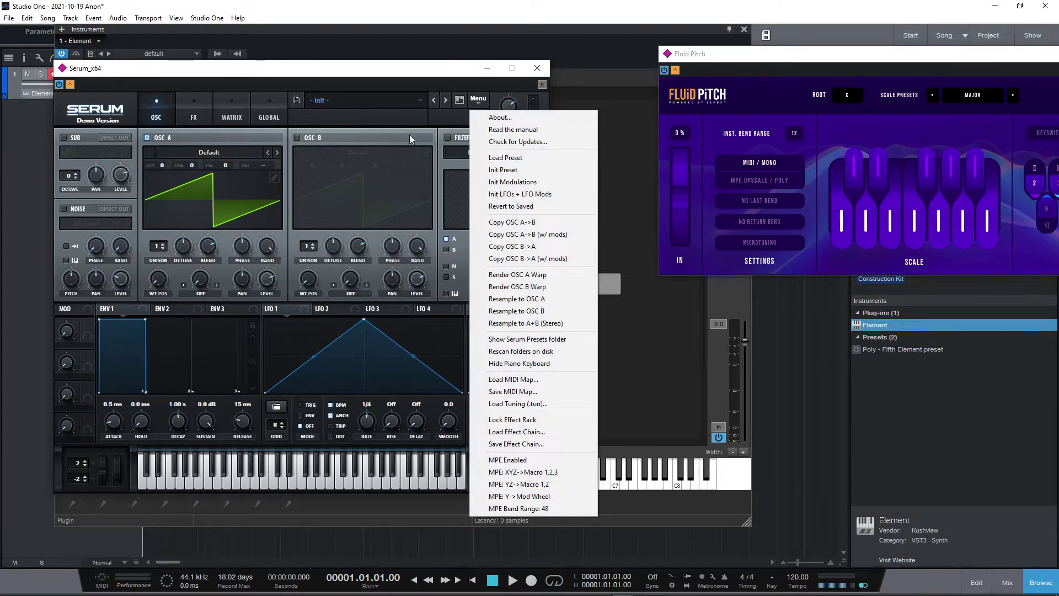
{"action": "left_click", "coordinate": [359, 153]}
{"action": "left_click", "coordinate": [73, 469]}
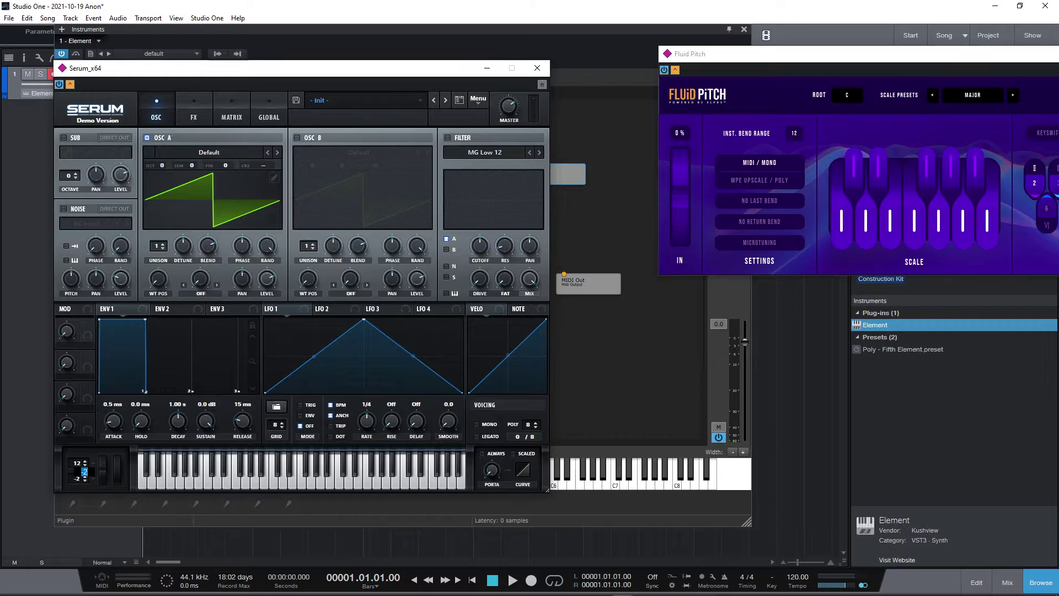
{"action": "left_click_drag", "start_coordinate": [82, 476], "coordinate": [89, 477]}
{"action": "left_click_drag", "start_coordinate": [448, 69], "coordinate": [496, 68]}
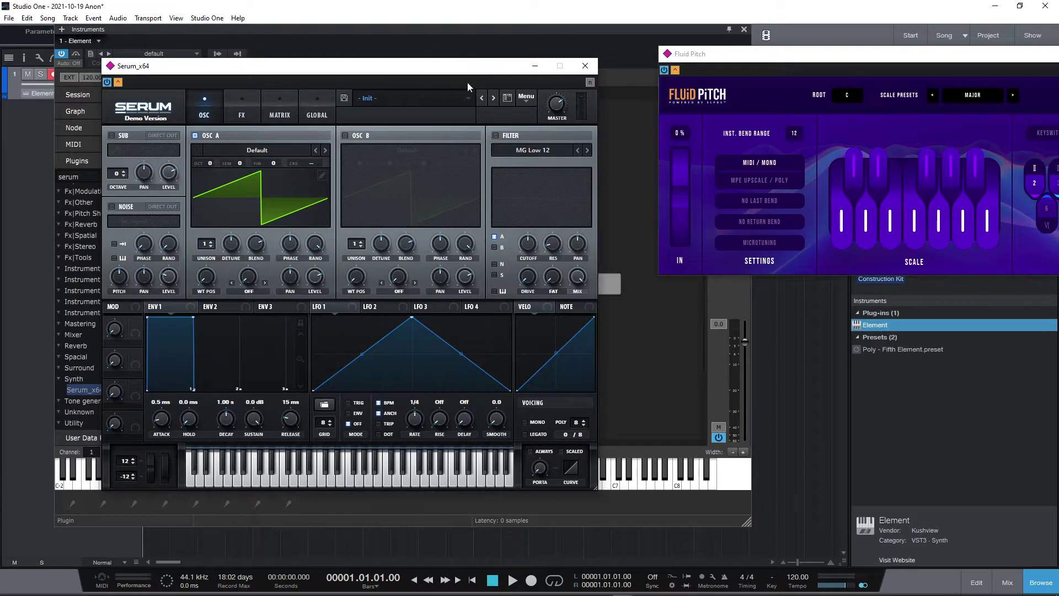
Step: Enable Reverb on Serum's FX page
{"action": "left_click", "coordinate": [232, 111]}
{"action": "left_click", "coordinate": [279, 110]}
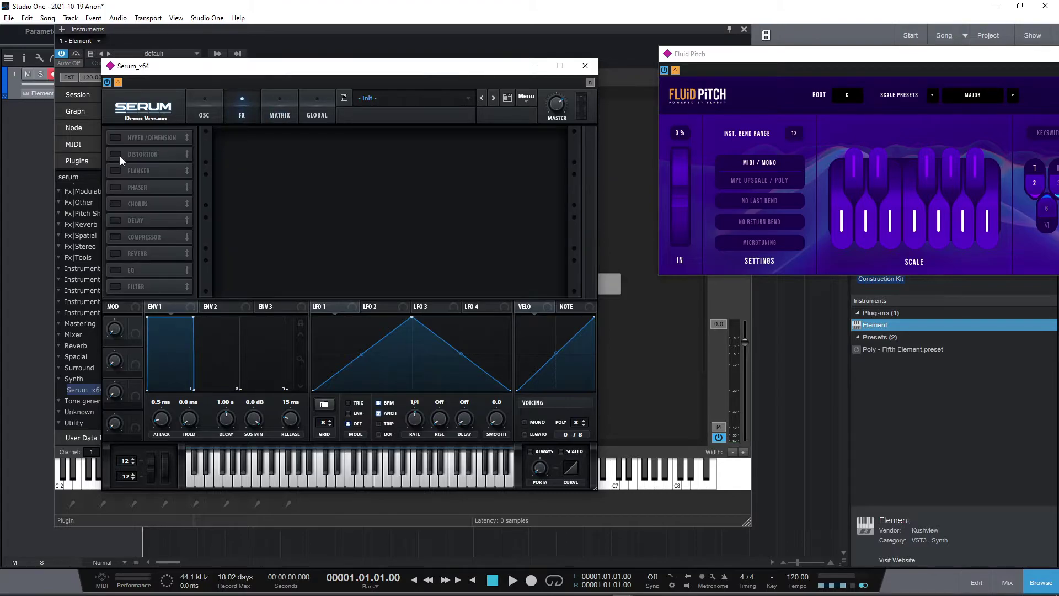
{"action": "left_click", "coordinate": [115, 253]}
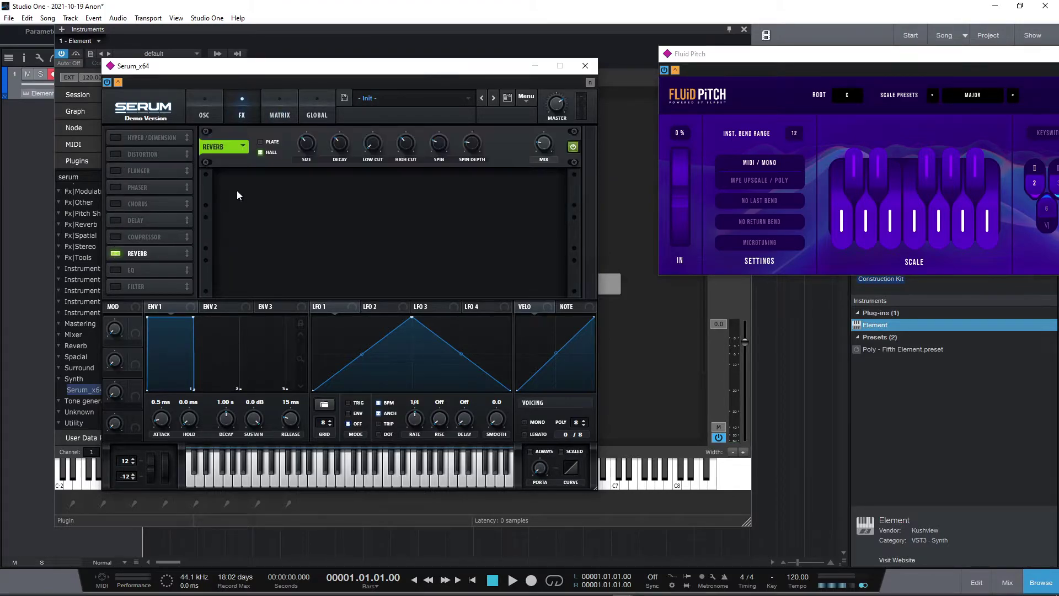
Step: Close Serum and stack MIDI In, Fluid Pitch, Serum_x64 and Audio Output in a column
{"action": "left_click", "coordinate": [577, 68]}
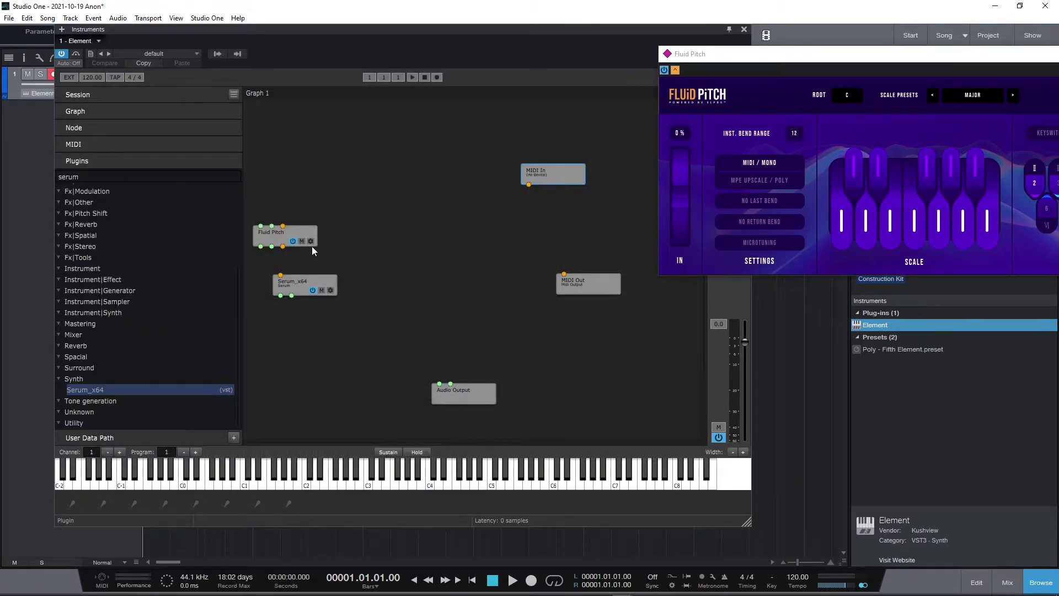
{"action": "left_click_drag", "start_coordinate": [284, 236], "coordinate": [413, 226]}
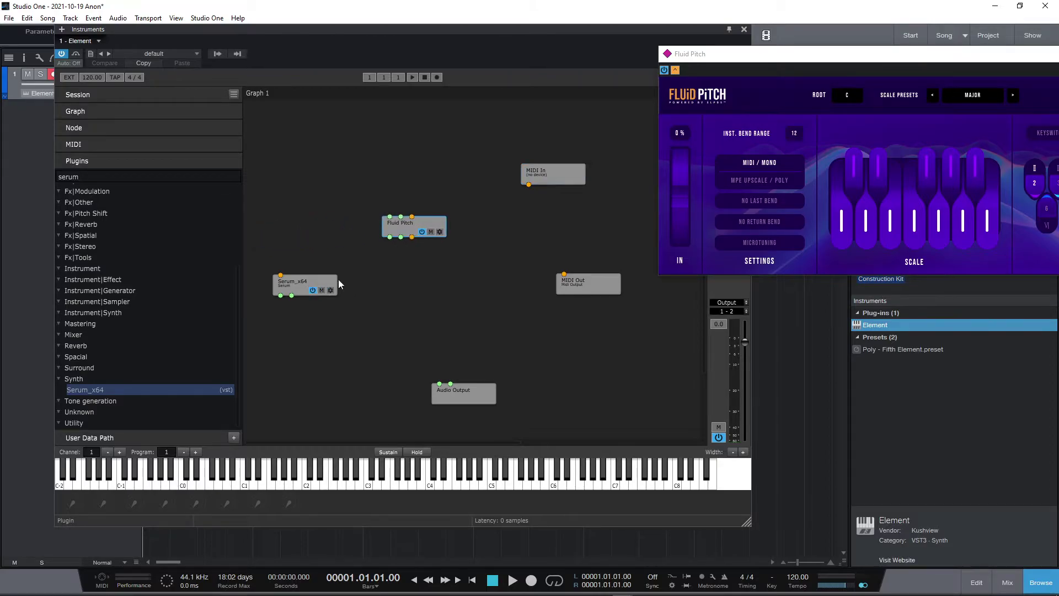
{"action": "mouse_move", "coordinate": [290, 283]}
{"action": "left_mouse_down"}
{"action": "mouse_move", "coordinate": [411, 284]}
{"action": "mouse_move", "coordinate": [396, 286]}
{"action": "left_mouse_up"}
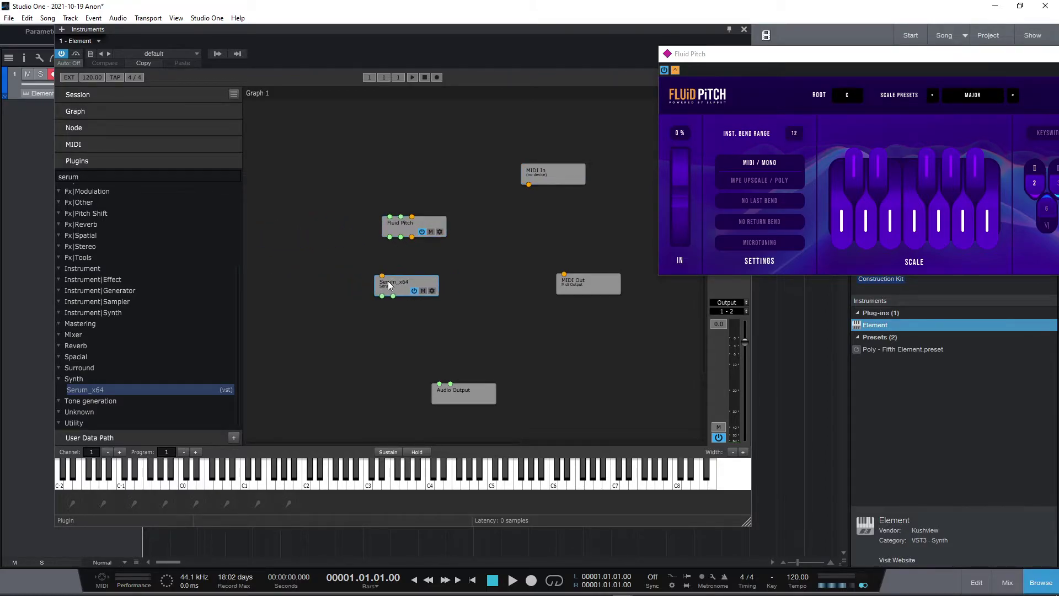
{"action": "left_click", "coordinate": [590, 284]}
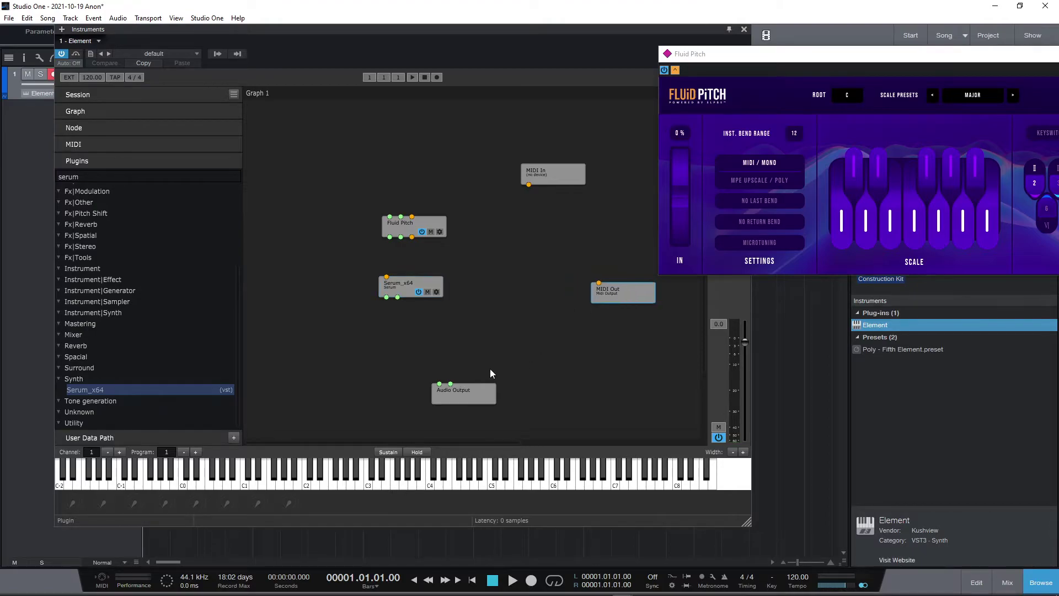
{"action": "left_click_drag", "start_coordinate": [463, 392], "coordinate": [403, 352]}
{"action": "left_click_drag", "start_coordinate": [529, 176], "coordinate": [383, 175]}
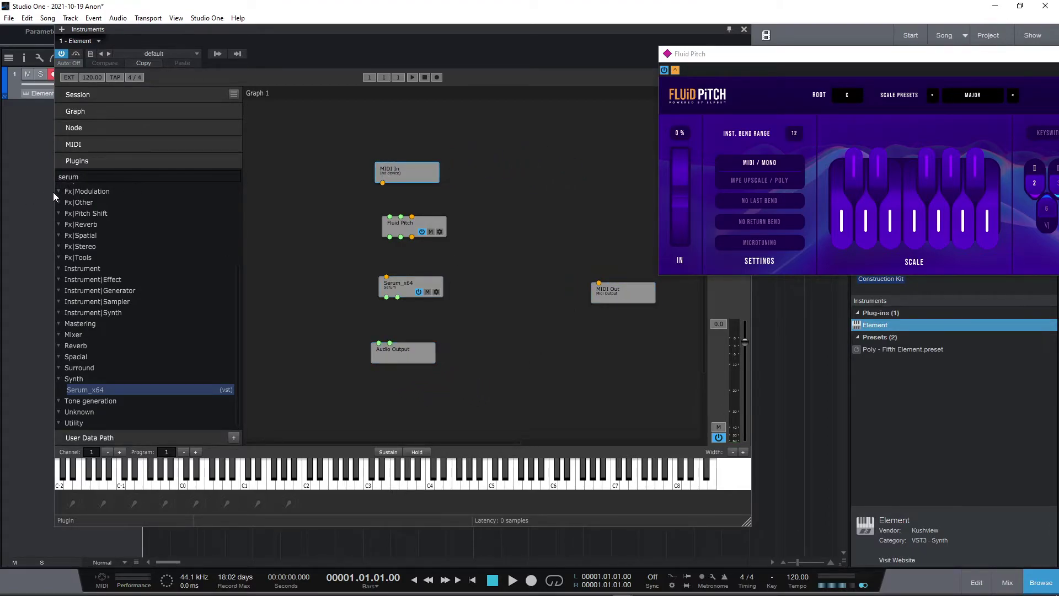
Step: Cable MIDI In to Fluid Pitch to Serum_x64, and both Serum outputs to Audio Output
{"action": "mouse_move", "coordinate": [383, 182]}
{"action": "left_mouse_down"}
{"action": "mouse_move", "coordinate": [412, 218]}
{"action": "mouse_move", "coordinate": [400, 228]}
{"action": "left_mouse_up"}
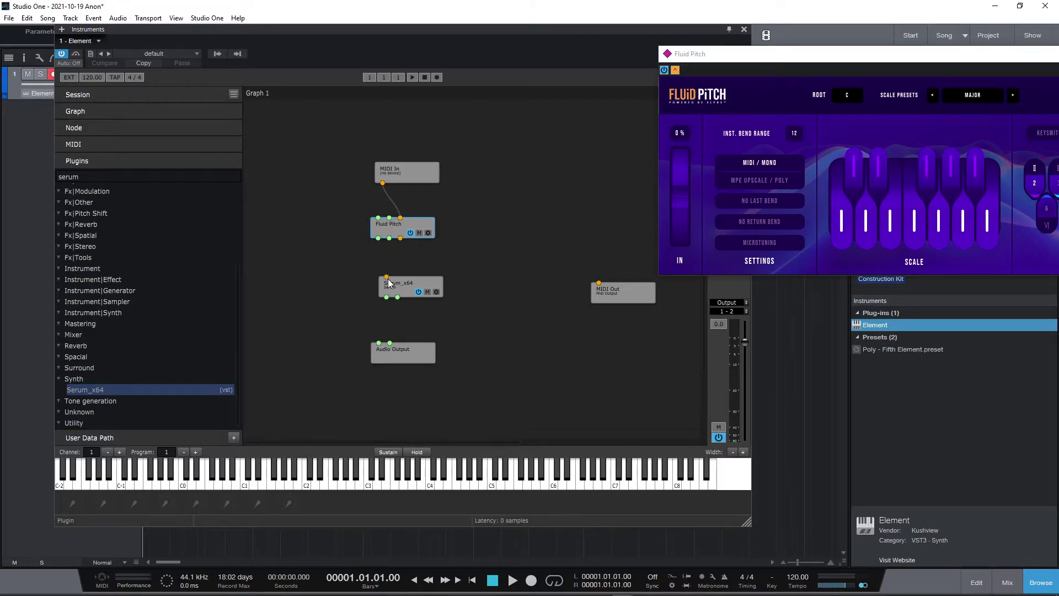
{"action": "left_click_drag", "start_coordinate": [400, 238], "coordinate": [386, 278]}
{"action": "left_click_drag", "start_coordinate": [387, 297], "coordinate": [378, 343]}
{"action": "left_click_drag", "start_coordinate": [397, 297], "coordinate": [390, 342]}
Step: Pull Fluid Pitch's rightmost Scale slider down by 50
{"action": "left_click_drag", "start_coordinate": [946, 55], "coordinate": [750, 59]}
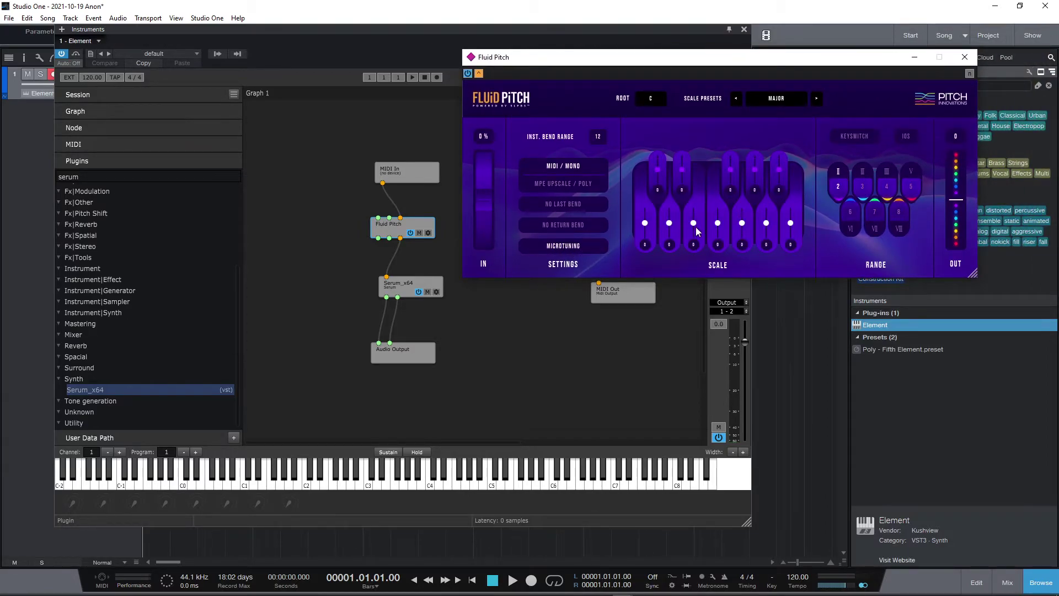
{"action": "left_click_drag", "start_coordinate": [791, 223], "coordinate": [792, 229]}
Step: Close Fluid Pitch and shrink the Element window, narrowing its sidebar
{"action": "left_click", "coordinate": [964, 56]}
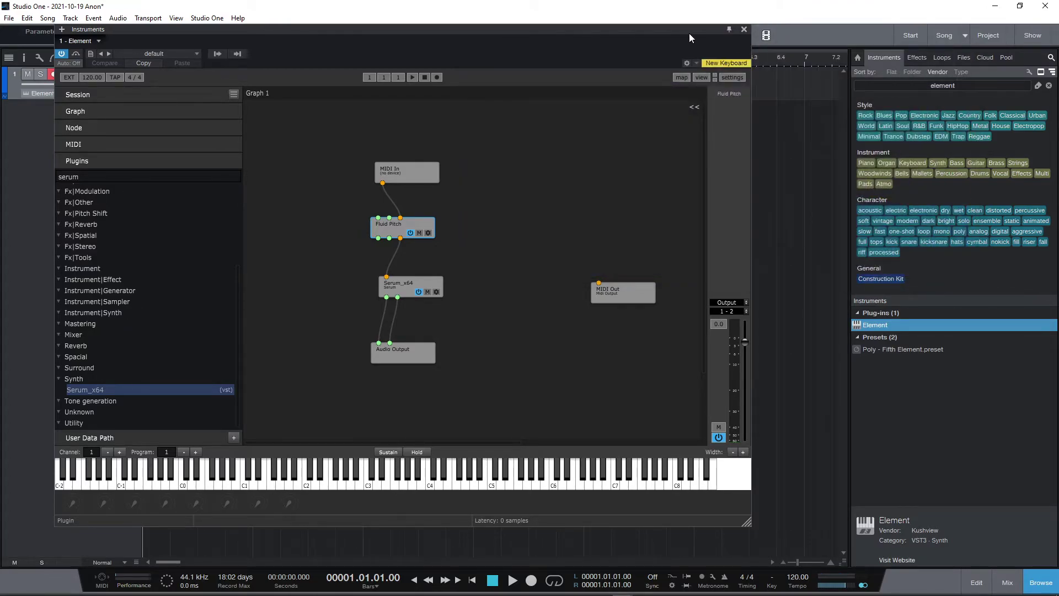
{"action": "mouse_move", "coordinate": [688, 32]}
{"action": "left_mouse_down"}
{"action": "mouse_move", "coordinate": [702, 44]}
{"action": "mouse_move", "coordinate": [760, 50]}
{"action": "left_mouse_up"}
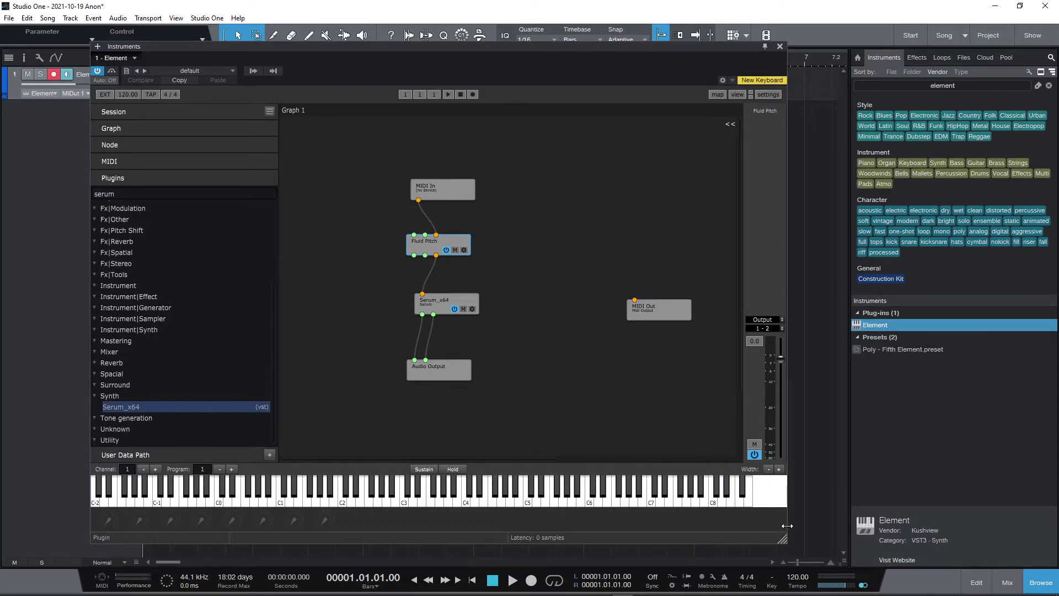
{"action": "mouse_move", "coordinate": [782, 539]}
{"action": "left_mouse_down"}
{"action": "mouse_move", "coordinate": [660, 492]}
{"action": "mouse_move", "coordinate": [562, 500]}
{"action": "left_mouse_up"}
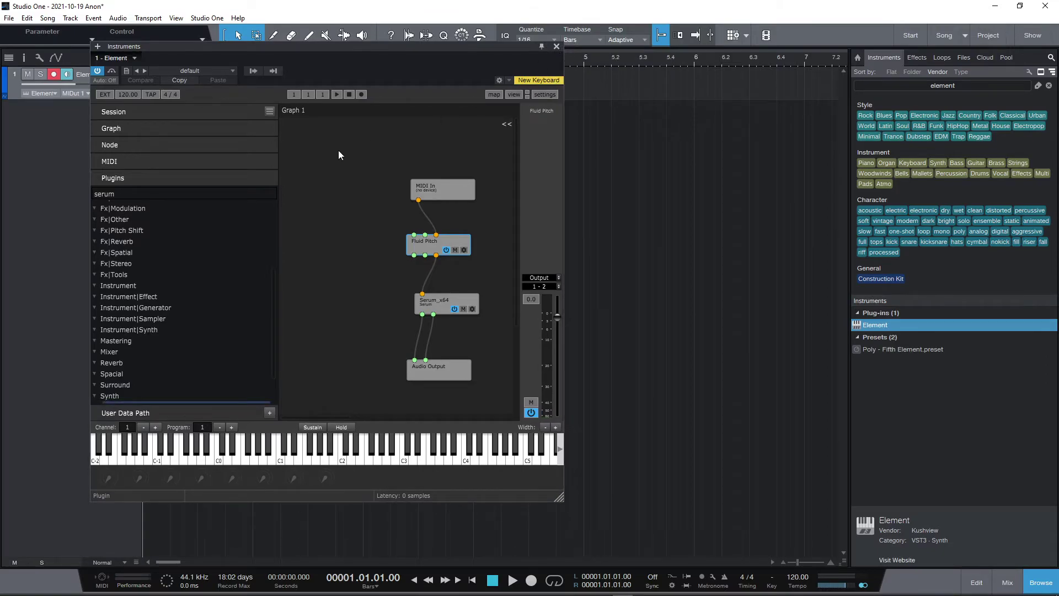
{"action": "left_click_drag", "start_coordinate": [280, 168], "coordinate": [154, 168]}
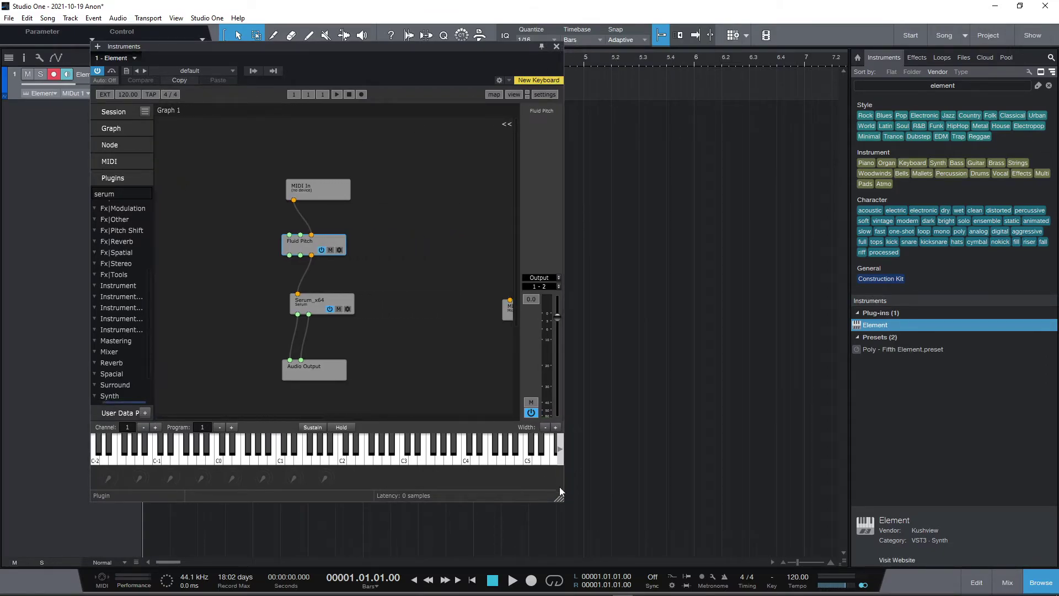
{"action": "left_click_drag", "start_coordinate": [558, 498], "coordinate": [411, 492]}
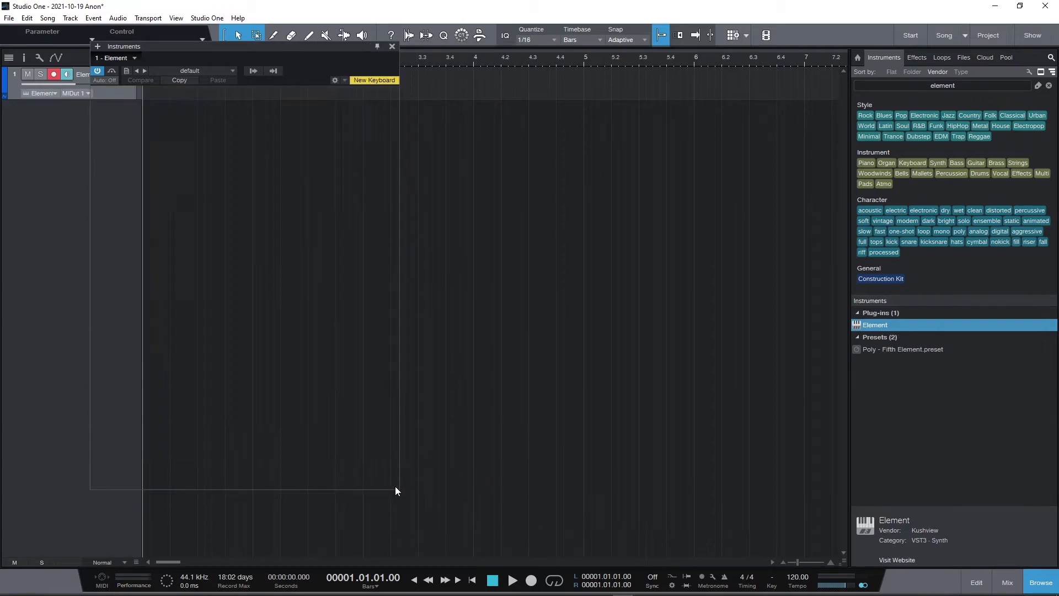
Step: Close Element and record a MIDI part onto the Element track
{"action": "left_click", "coordinate": [403, 47]}
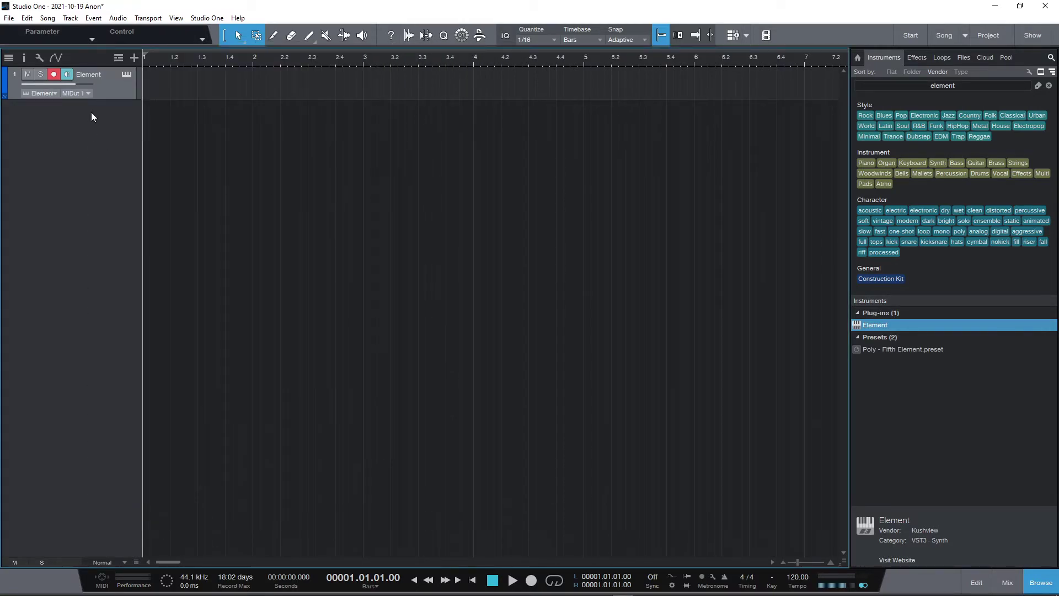
{"action": "left_click", "coordinate": [531, 581]}
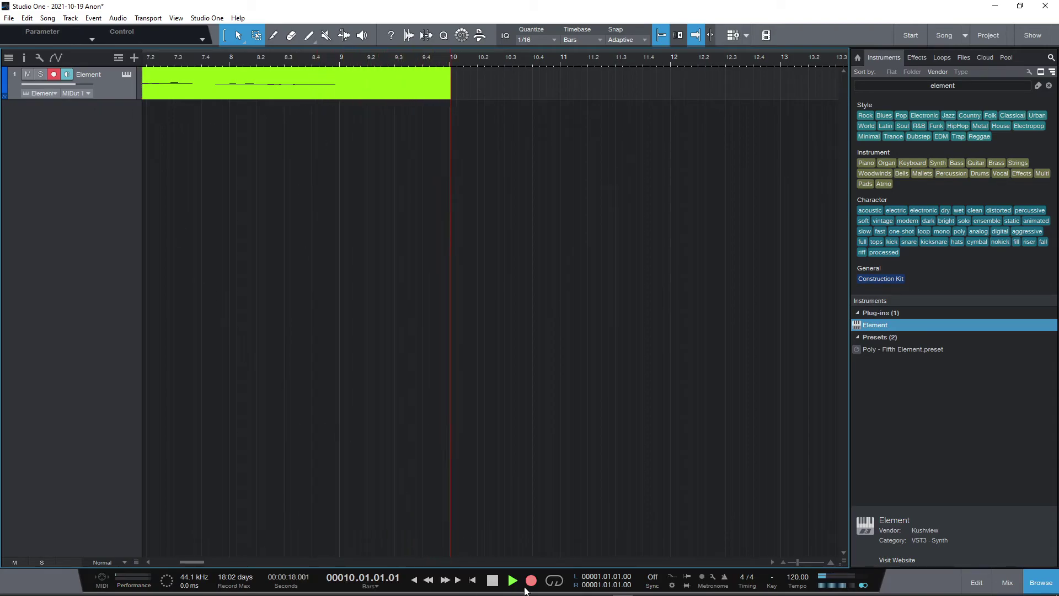
{"action": "key", "text": "space"}
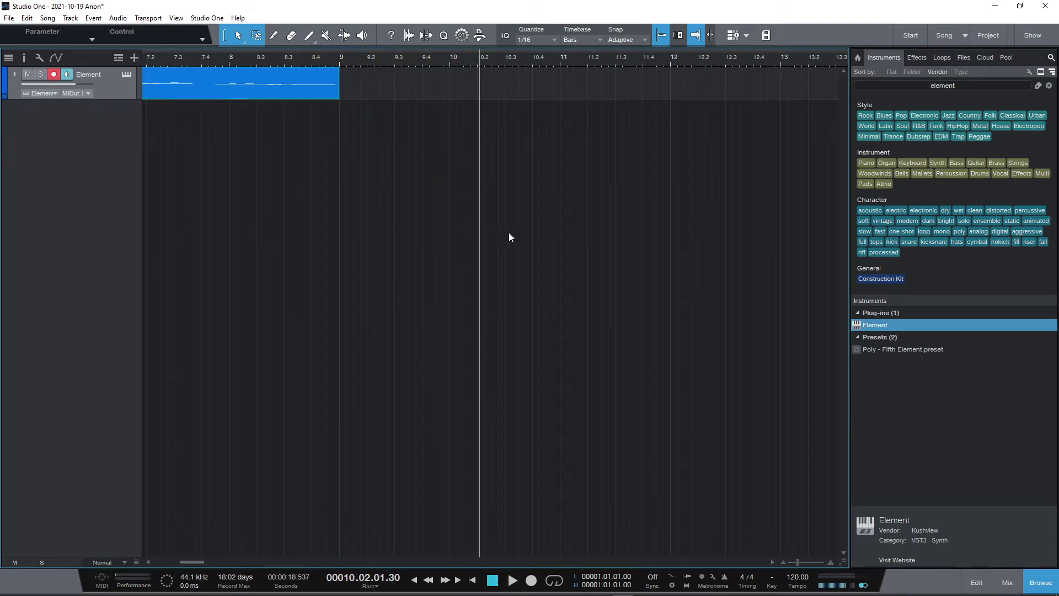
Step: Play the recorded part back from near bar 1
{"action": "scroll", "coordinate": [494, 224], "scroll_direction": "left", "scroll_amount": 1}
{"action": "scroll", "coordinate": [494, 224], "scroll_direction": "left", "scroll_amount": 4}
{"action": "scroll", "coordinate": [493, 223], "scroll_direction": "left", "scroll_amount": 3}
{"action": "scroll", "coordinate": [492, 220], "scroll_direction": "left", "scroll_amount": 3}
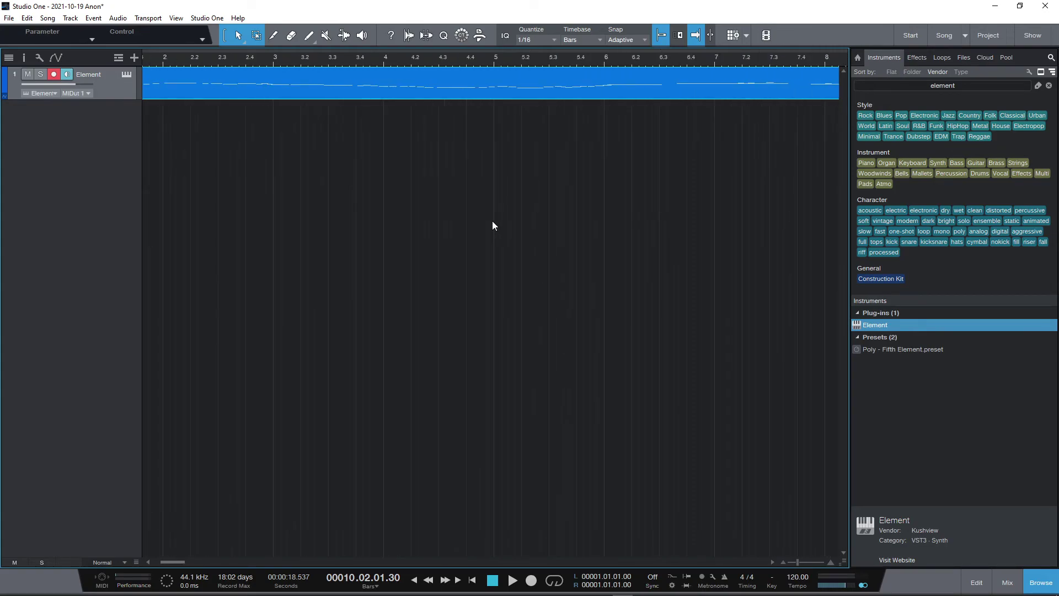
{"action": "scroll", "coordinate": [458, 193], "scroll_direction": "left", "scroll_amount": 2}
{"action": "left_click", "coordinate": [214, 57]}
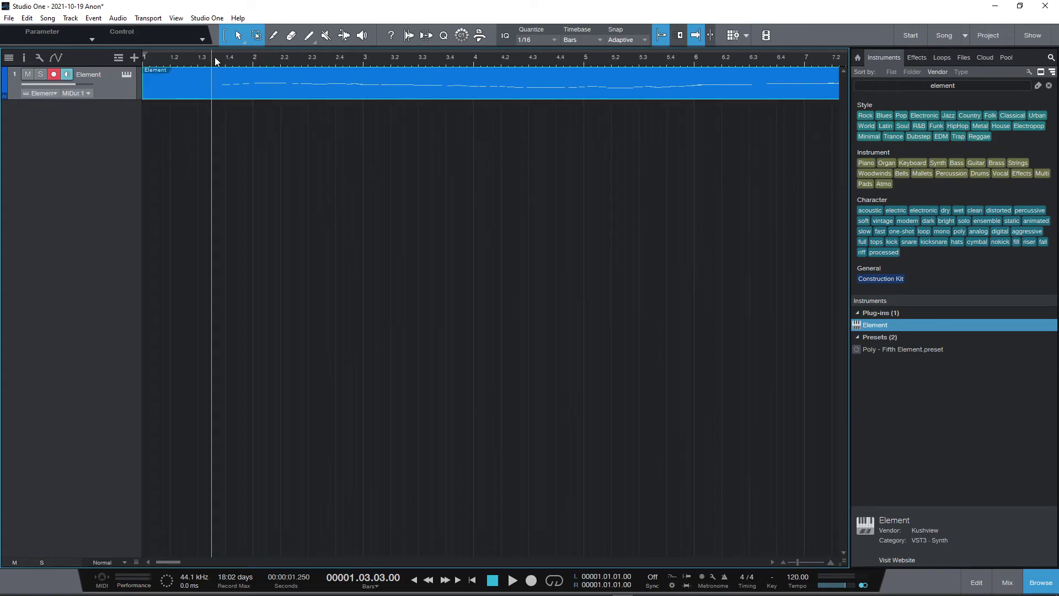
{"action": "key", "text": "space"}
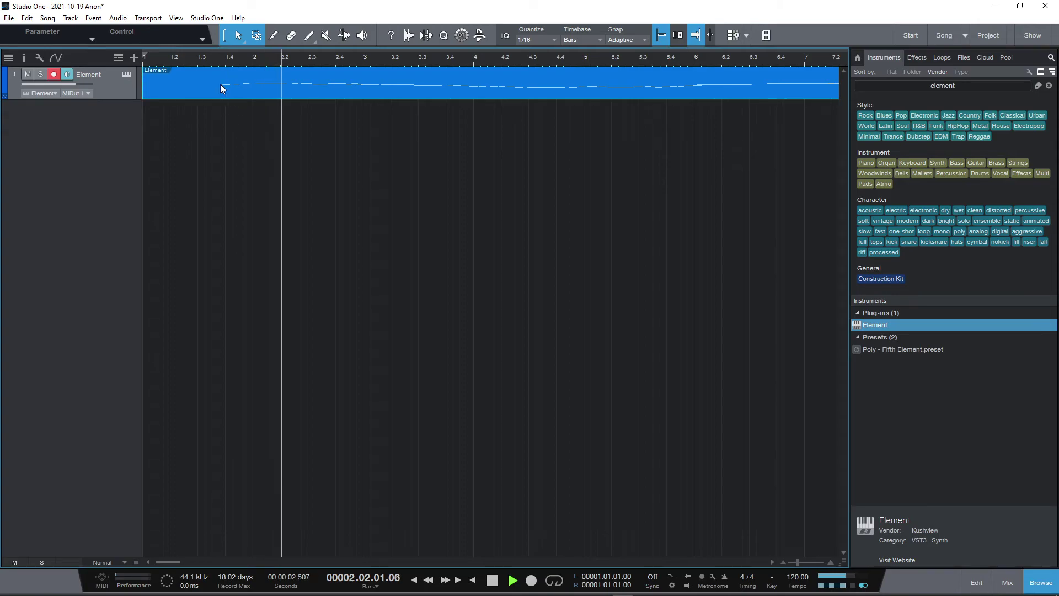
Step: Reopen and enlarge Element, then briefly inspect the Serum_x64 editor
{"action": "left_click", "coordinate": [126, 74]}
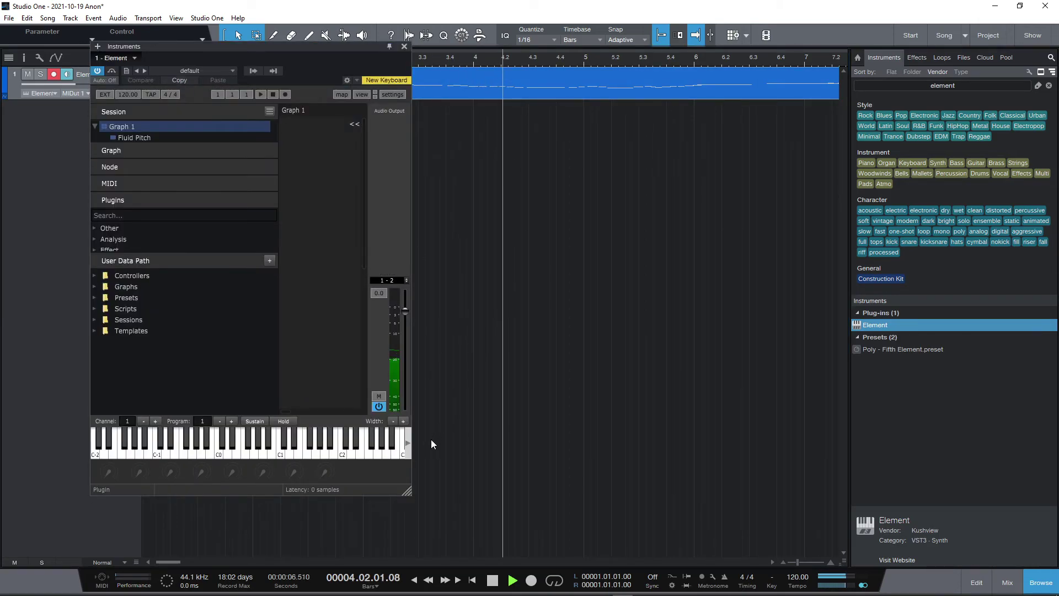
{"action": "mouse_move", "coordinate": [409, 493]}
{"action": "left_mouse_down"}
{"action": "mouse_move", "coordinate": [455, 513]}
{"action": "mouse_move", "coordinate": [629, 535]}
{"action": "left_mouse_up"}
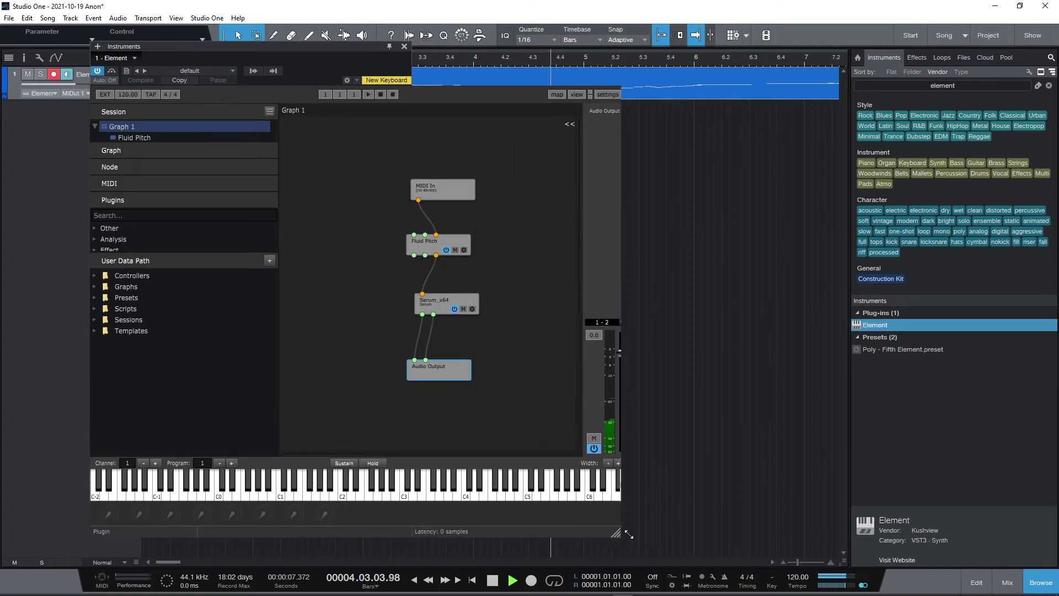
{"action": "double_click", "coordinate": [432, 301]}
{"action": "left_click", "coordinate": [568, 271]}
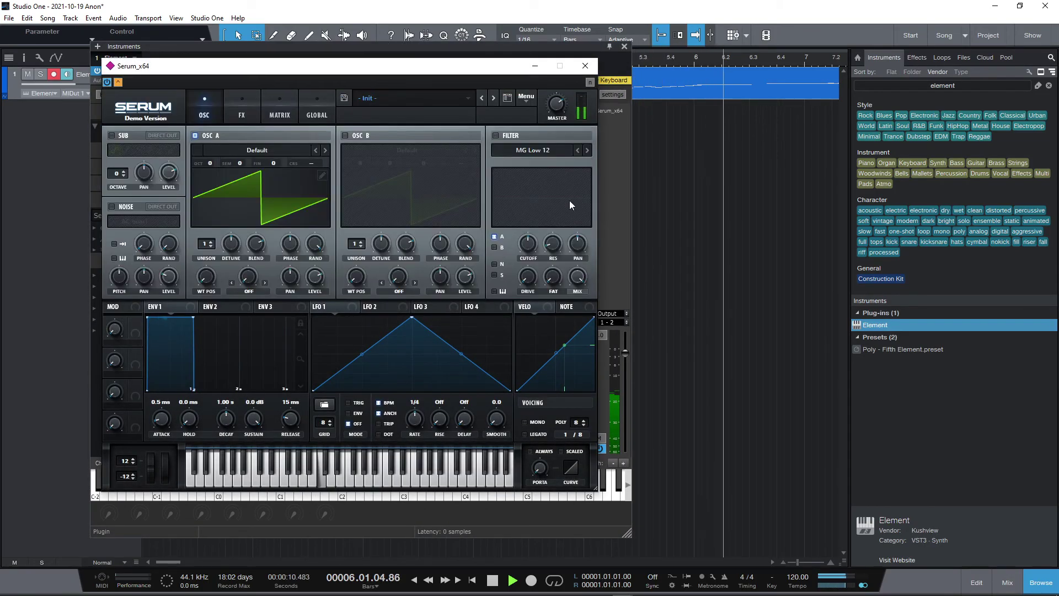
{"action": "left_click", "coordinate": [585, 67]}
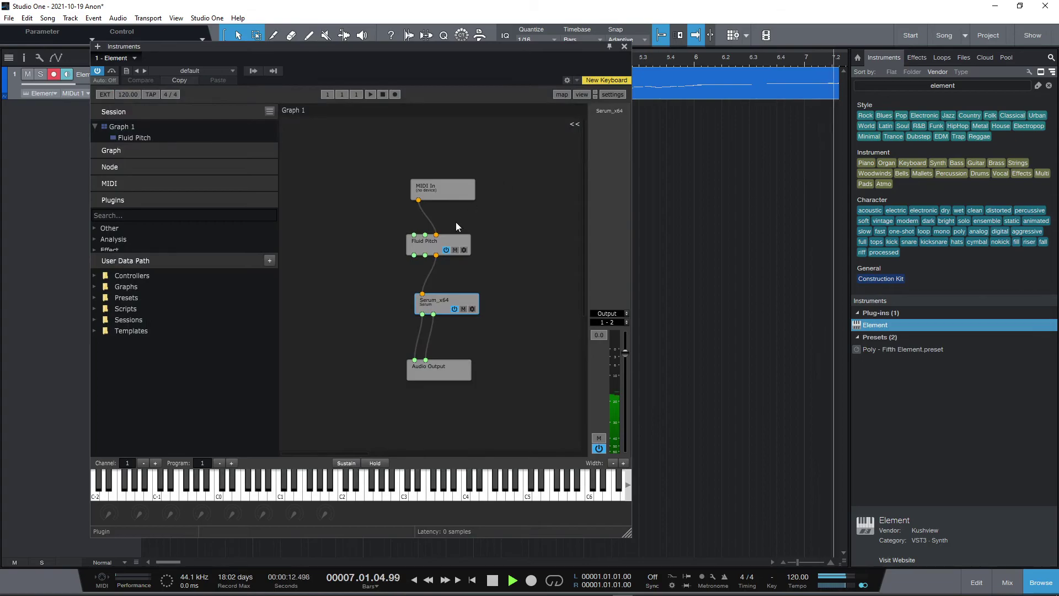
Step: Lower Fluid Pitch's seventh scale degree further, then close both plug-in windows
{"action": "double_click", "coordinate": [422, 241]}
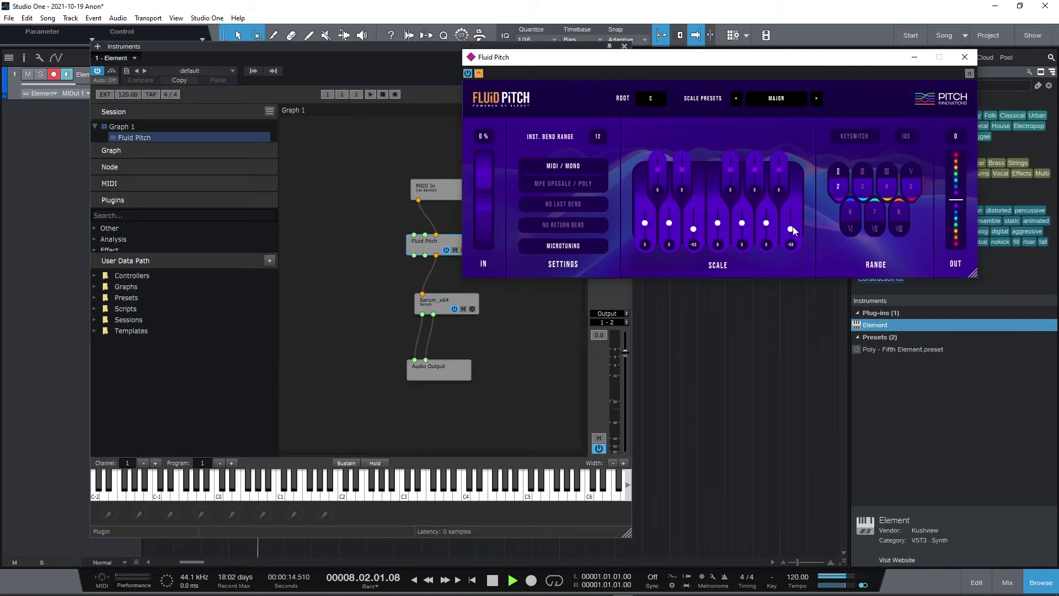
{"action": "left_click_drag", "start_coordinate": [791, 229], "coordinate": [792, 228]}
{"action": "left_click", "coordinate": [964, 57]}
{"action": "left_click", "coordinate": [624, 47]}
Step: Stop playback, save the song with Ctrl+S, and briefly reopen Element to check routing
{"action": "key", "text": "space"}
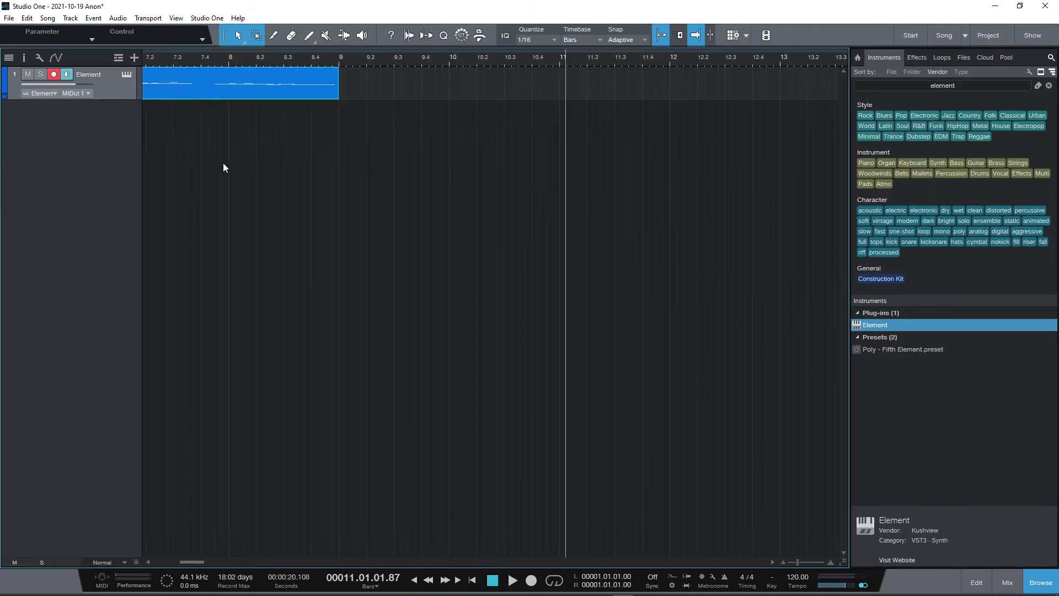
{"action": "key", "text": "ctrl+s"}
{"action": "left_click", "coordinate": [126, 75]}
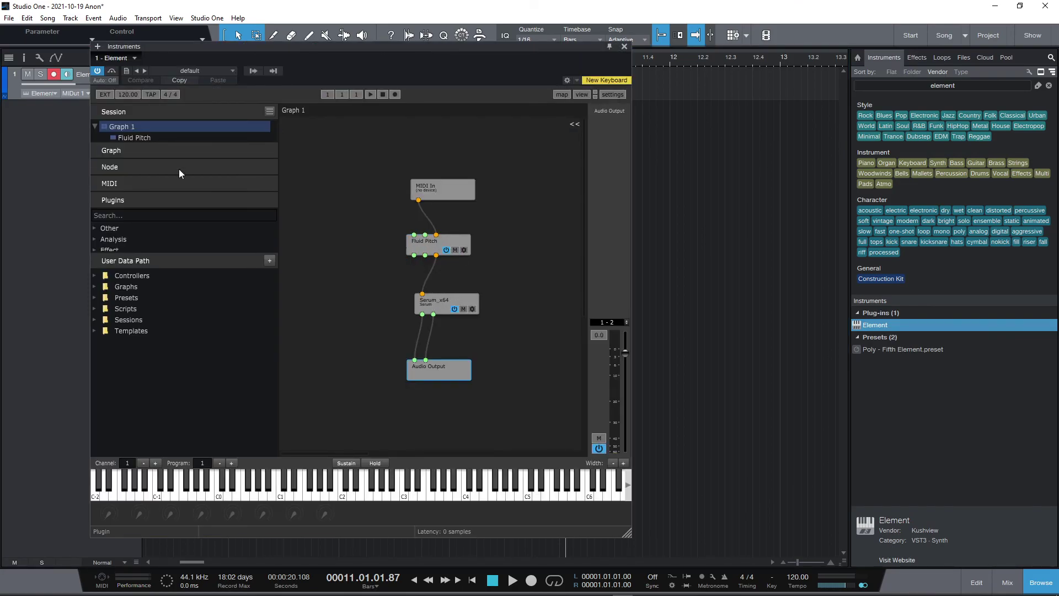
{"action": "left_click", "coordinate": [623, 48]}
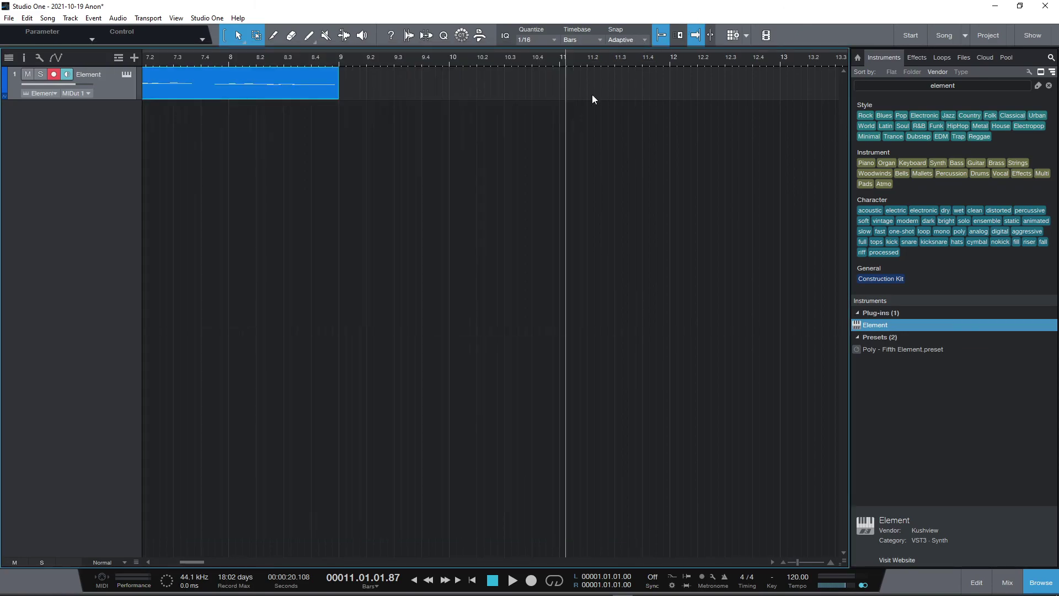